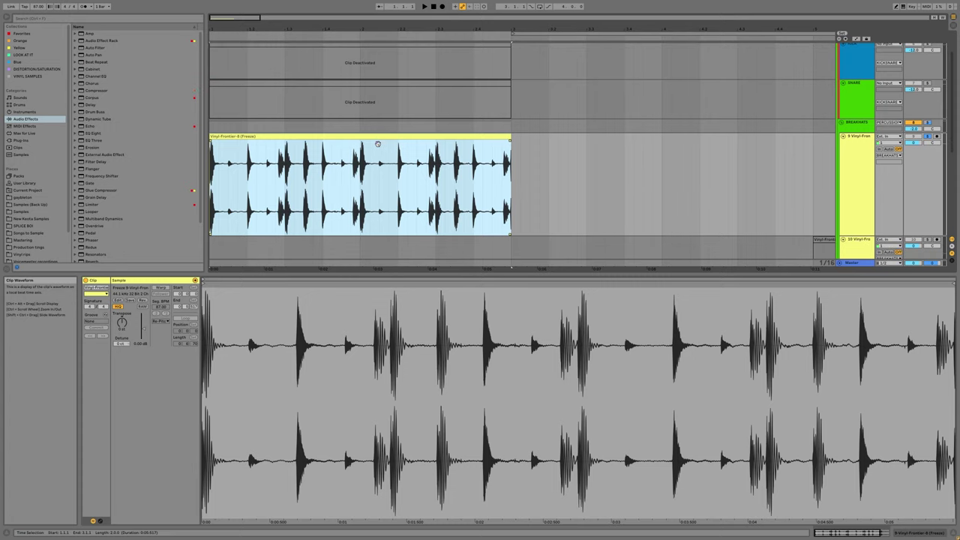
Step: Raise the project tempo to test the unwarped drum clip, and return it to 87 BPM
{"action": "left_click_drag", "start_coordinate": [37, 8], "coordinate": [37, 1]}
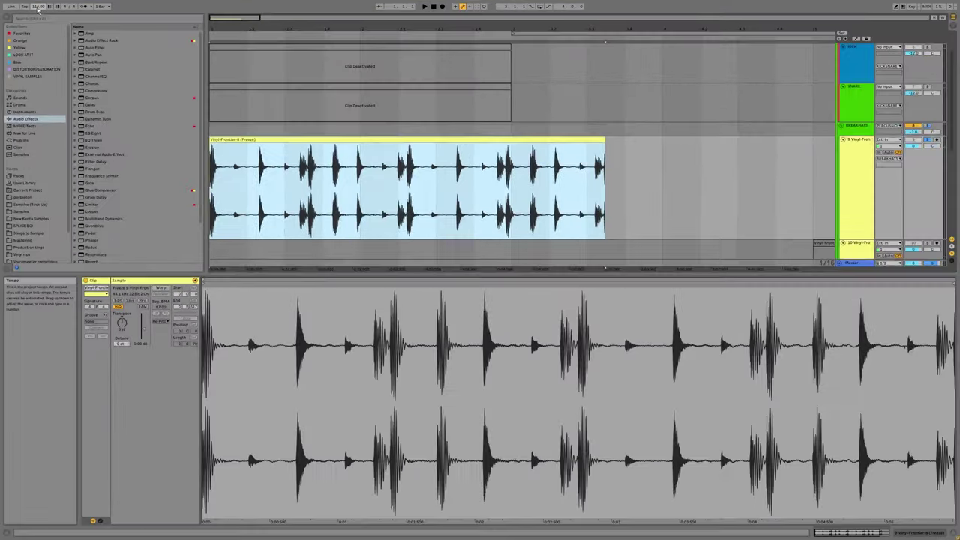
{"action": "left_click_drag", "start_coordinate": [42, 11], "coordinate": [43, 27]}
Step: Select the two-bar Vinyl-Frontier clip from 1.1.1 to 3.1.1 and examine its drum hits closely against the beat grid
{"action": "left_click", "coordinate": [249, 194]}
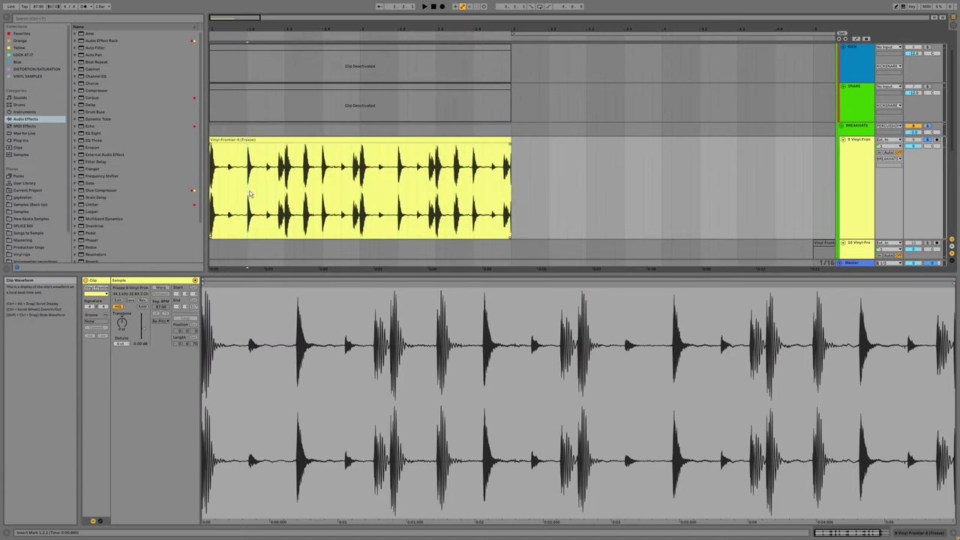
{"action": "left_click", "coordinate": [398, 198]}
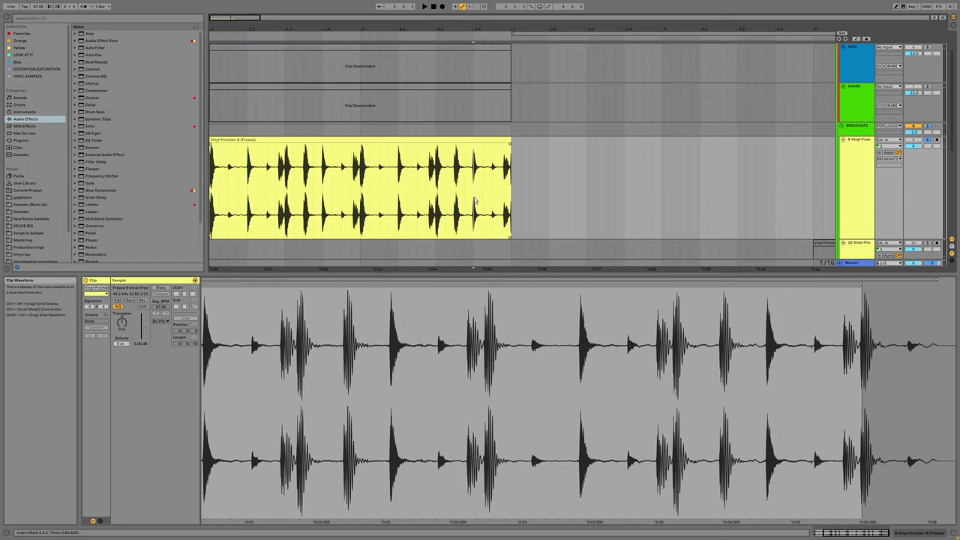
{"action": "left_click_drag", "start_coordinate": [513, 179], "coordinate": [130, 177]}
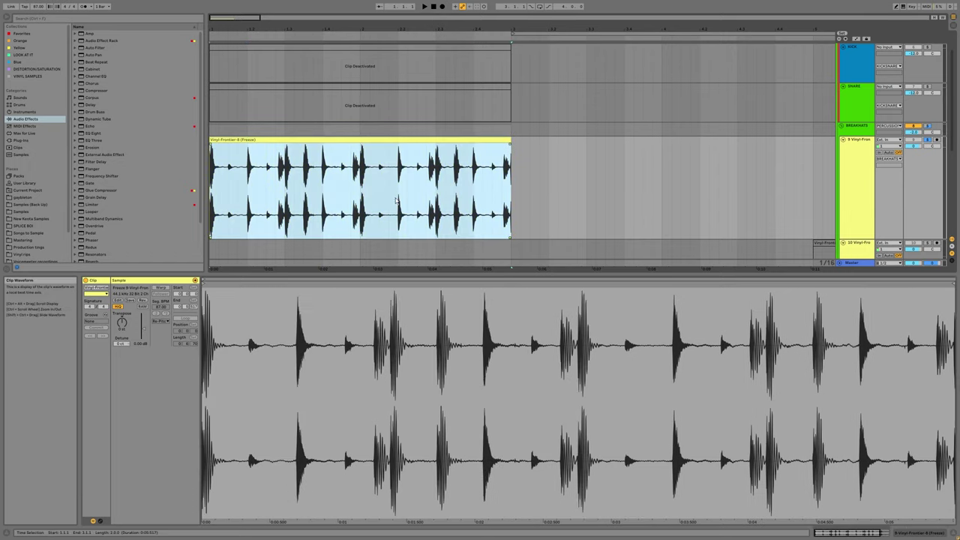
{"action": "scroll", "coordinate": [397, 201], "scroll_direction": "down", "scroll_amount": 3}
{"action": "scroll", "coordinate": [456, 155], "scroll_direction": "up", "scroll_amount": 3}
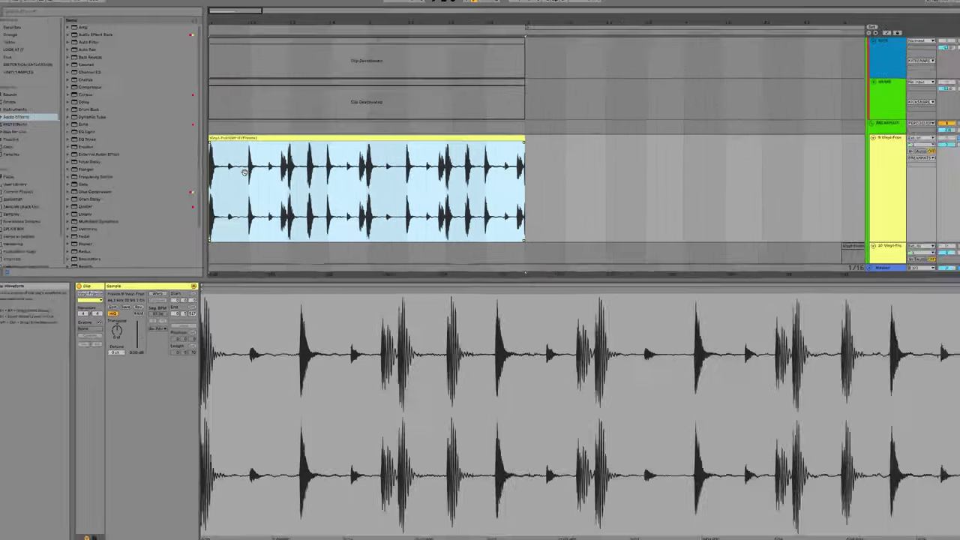
{"action": "key", "text": "z"}
{"action": "left_click_drag", "start_coordinate": [652, 173], "coordinate": [274, 171]}
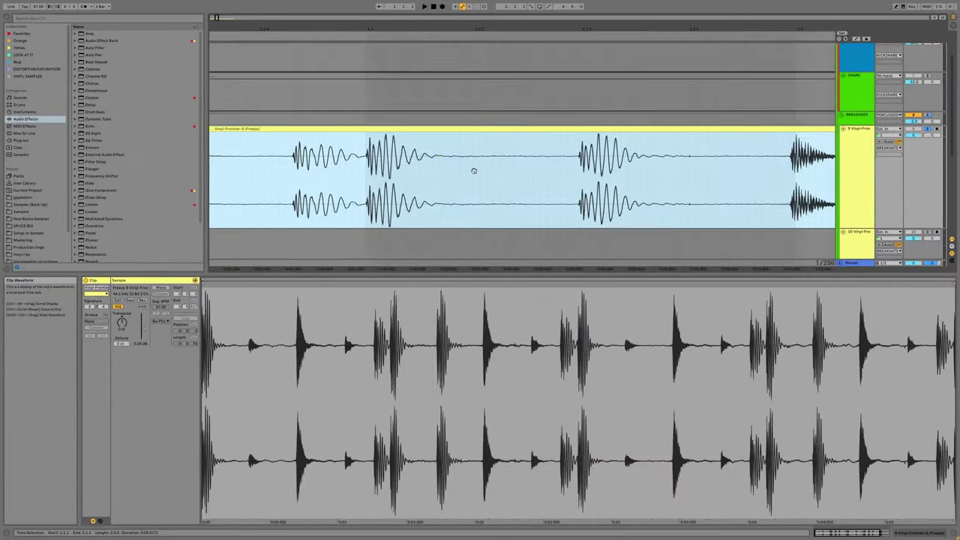
{"action": "left_click_drag", "start_coordinate": [705, 191], "coordinate": [244, 162]}
{"action": "scroll", "coordinate": [434, 165], "scroll_direction": "down", "scroll_amount": 3}
{"action": "scroll", "coordinate": [627, 150], "scroll_direction": "down", "scroll_amount": 3}
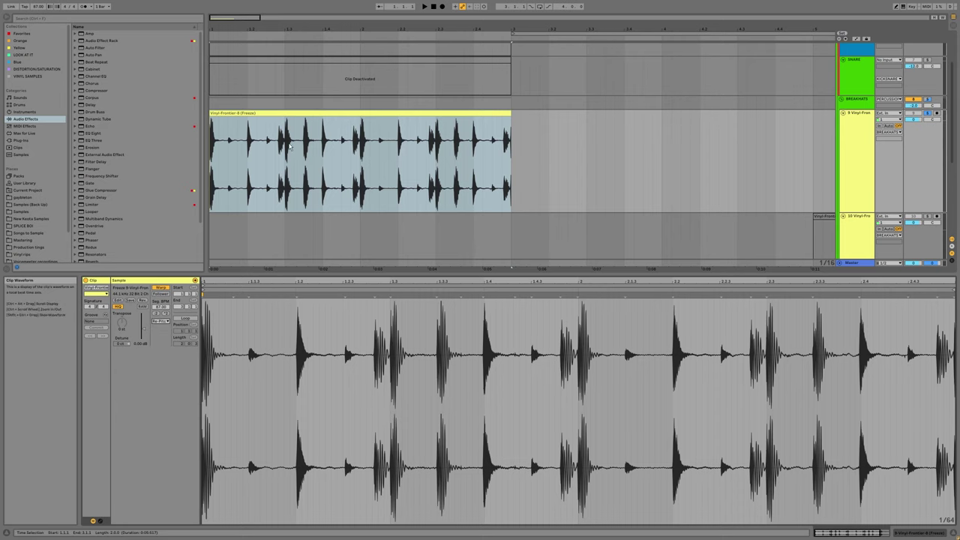
Step: Select the warped Vinyl-Frontier clip and set the project tempo to 80 BPM
{"action": "scroll", "coordinate": [264, 120], "scroll_direction": "up", "scroll_amount": 1}
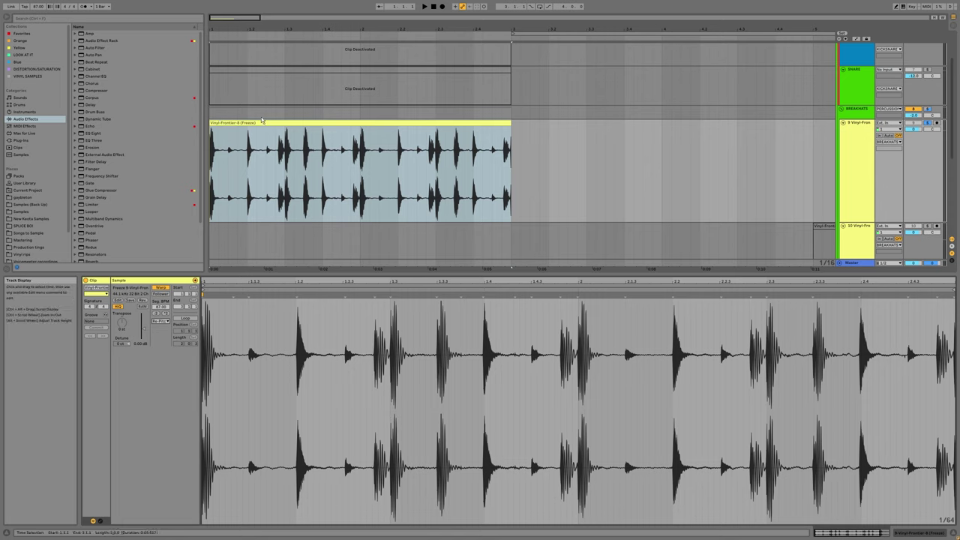
{"action": "left_click", "coordinate": [258, 121]}
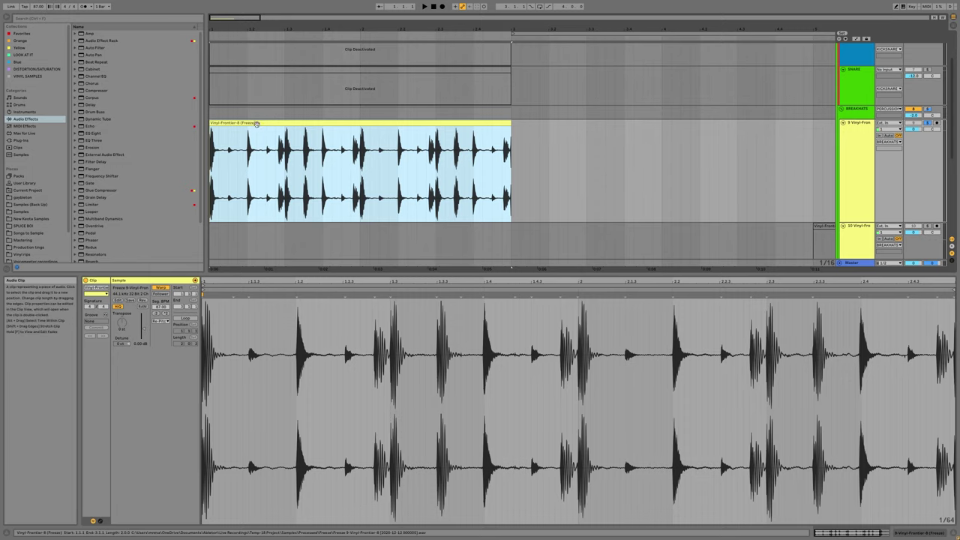
{"action": "left_click", "coordinate": [36, 7]}
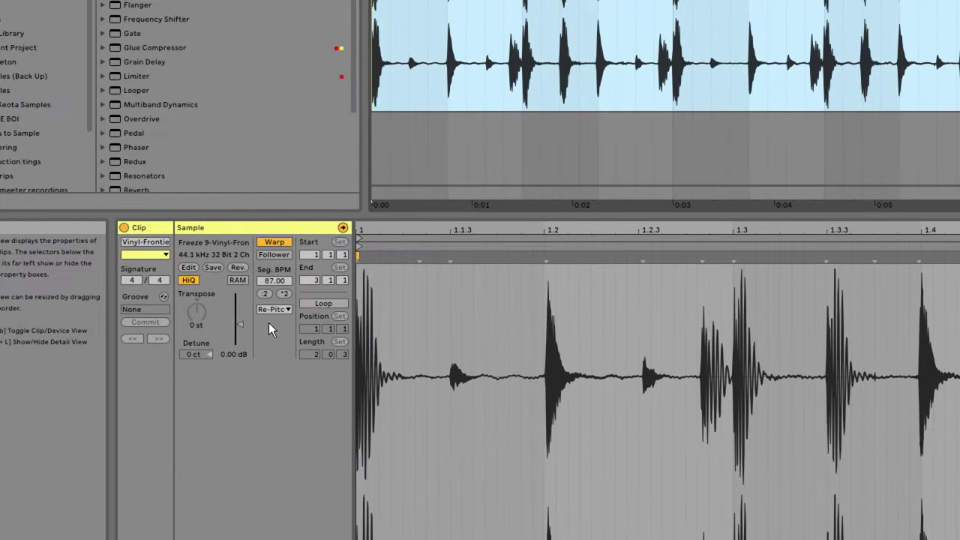
Step: Try the Beats warp mode on the clip for comparison and return it to Re-Pitch
{"action": "left_click", "coordinate": [273, 310]}
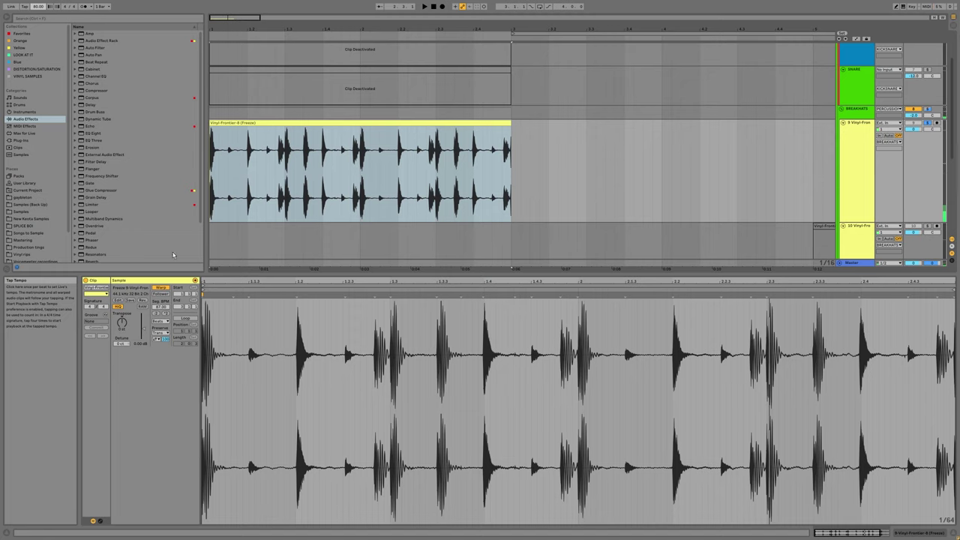
{"action": "left_click", "coordinate": [162, 322]}
{"action": "left_click", "coordinate": [171, 344]}
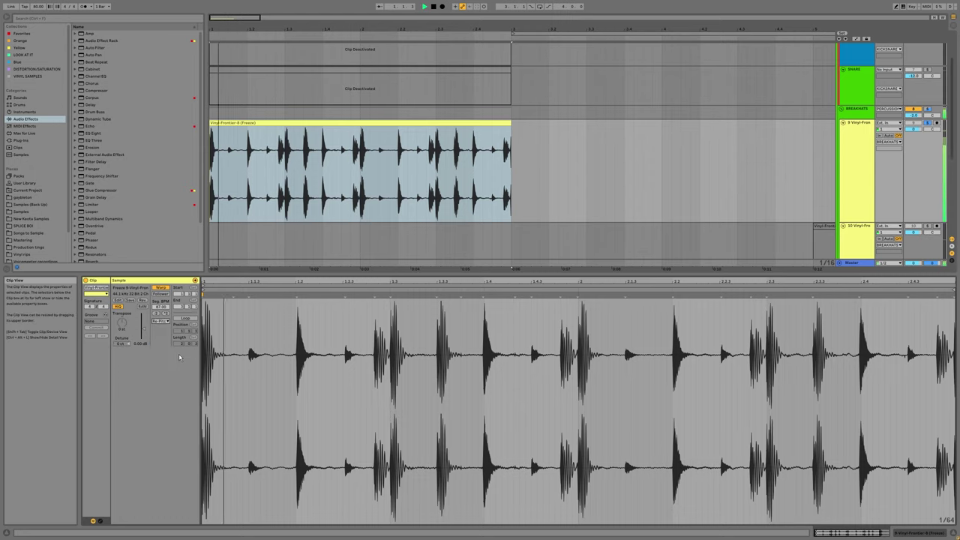
Step: Consolidate the Vinyl-Frontier clip into a new sample at the current tempo and use the Beats warp mode
{"action": "left_click", "coordinate": [326, 124]}
{"action": "key", "text": "ctrl+j"}
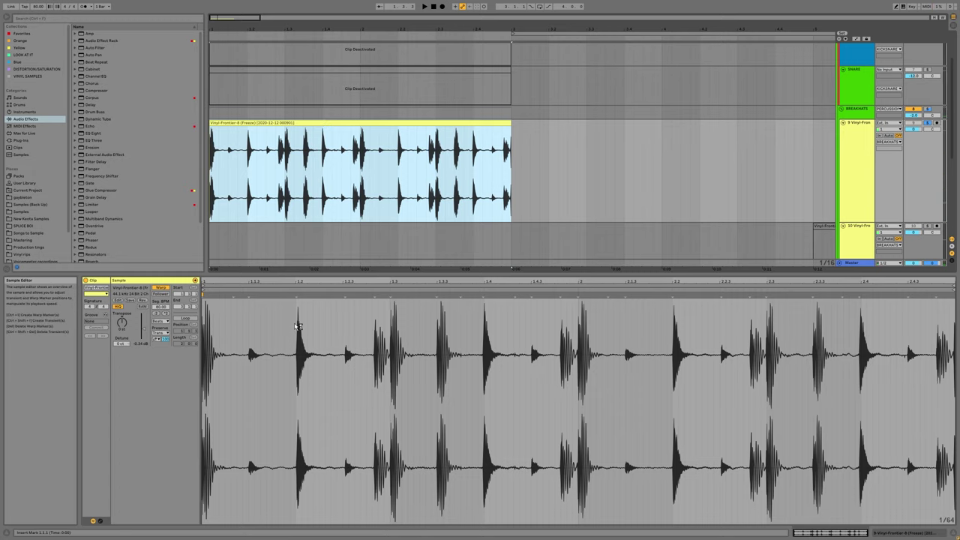
{"action": "left_click", "coordinate": [161, 321]}
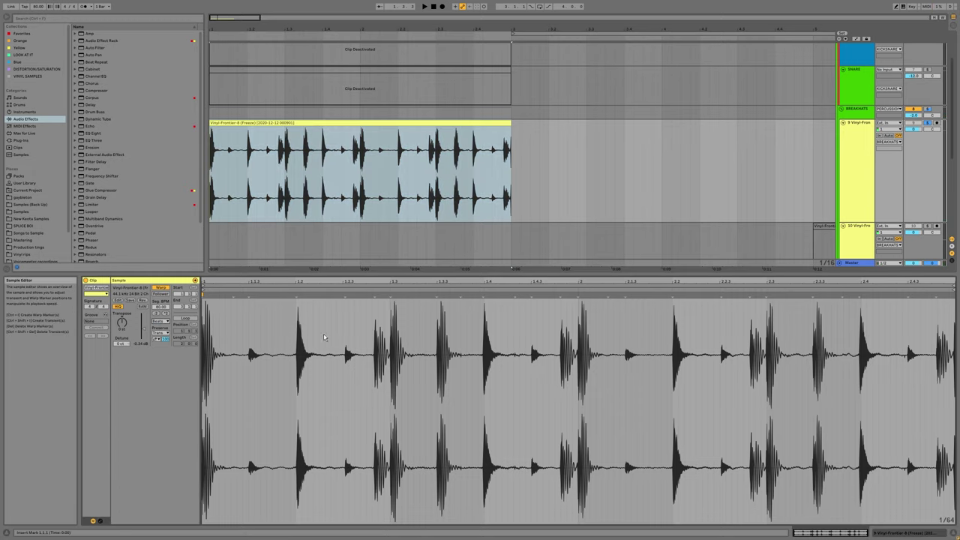
Step: Add warp markers on the consolidated clip's transients at every beat from 1.2 through 2.4
{"action": "scroll", "coordinate": [315, 335], "scroll_direction": "up", "scroll_amount": 3}
{"action": "scroll", "coordinate": [315, 336], "scroll_direction": "down", "scroll_amount": 3}
{"action": "left_click_drag", "start_coordinate": [368, 360], "coordinate": [423, 360]}
{"action": "left_click", "coordinate": [326, 358]}
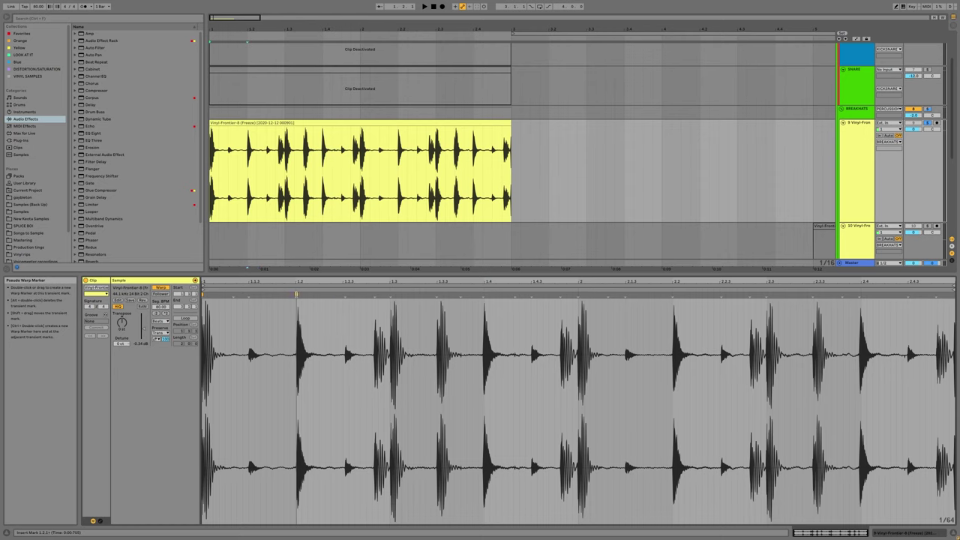
{"action": "double_click", "coordinate": [296, 294]}
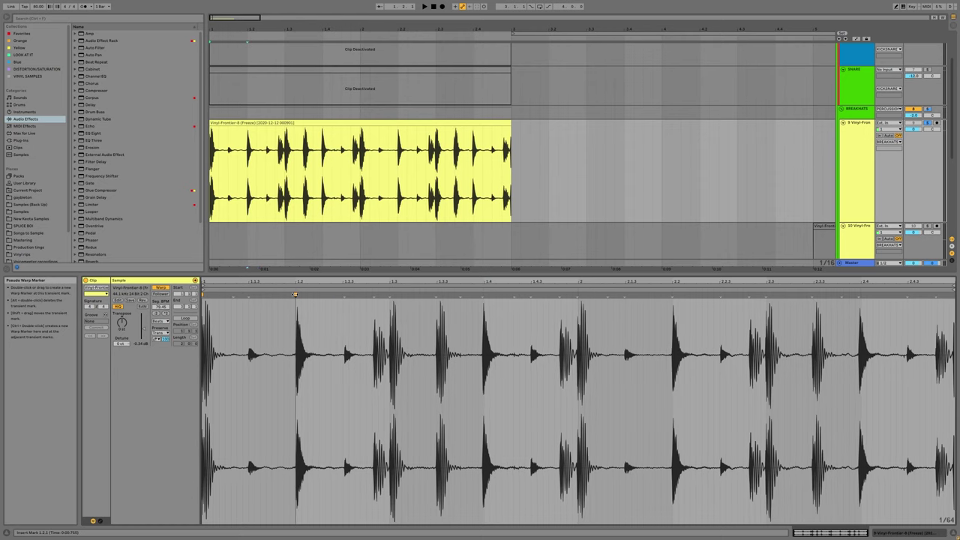
{"action": "double_click", "coordinate": [388, 294]}
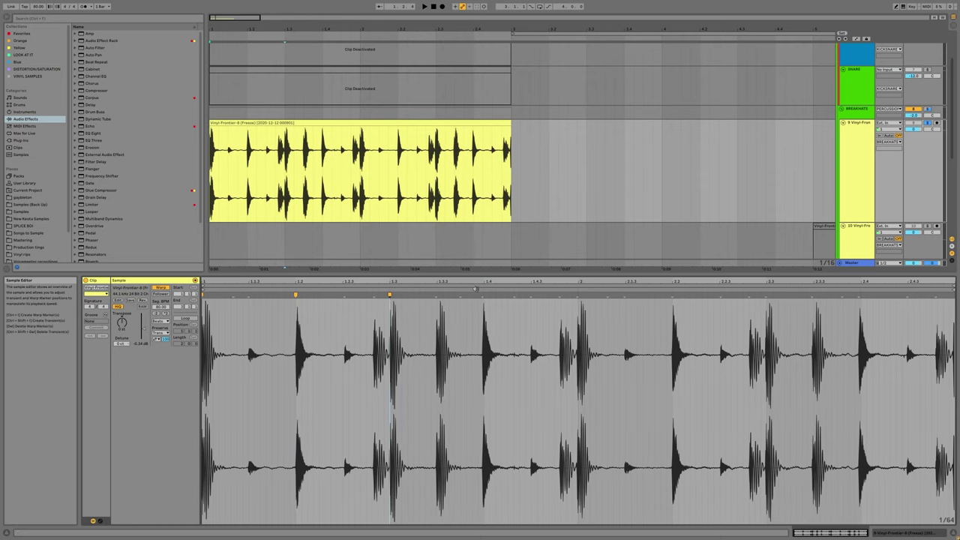
{"action": "double_click", "coordinate": [483, 294]}
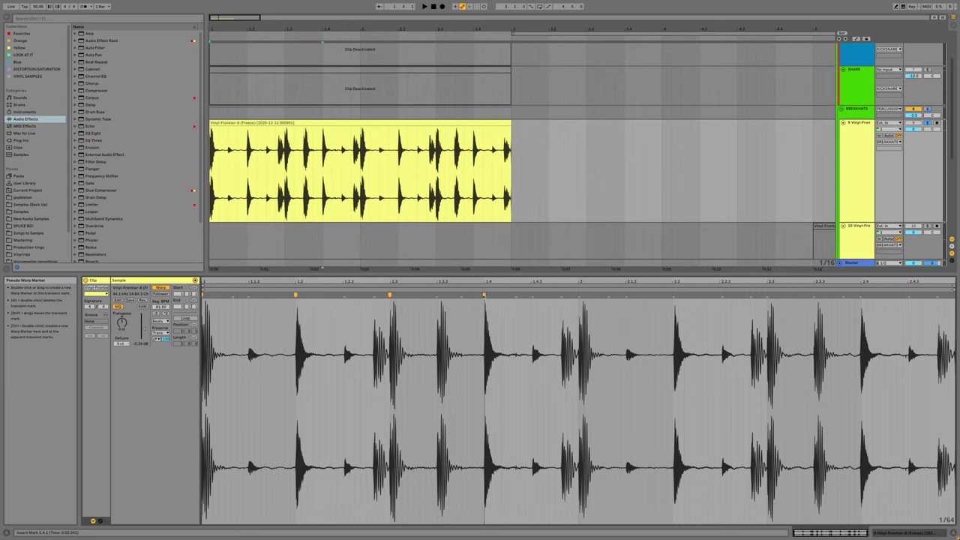
{"action": "double_click", "coordinate": [578, 294]}
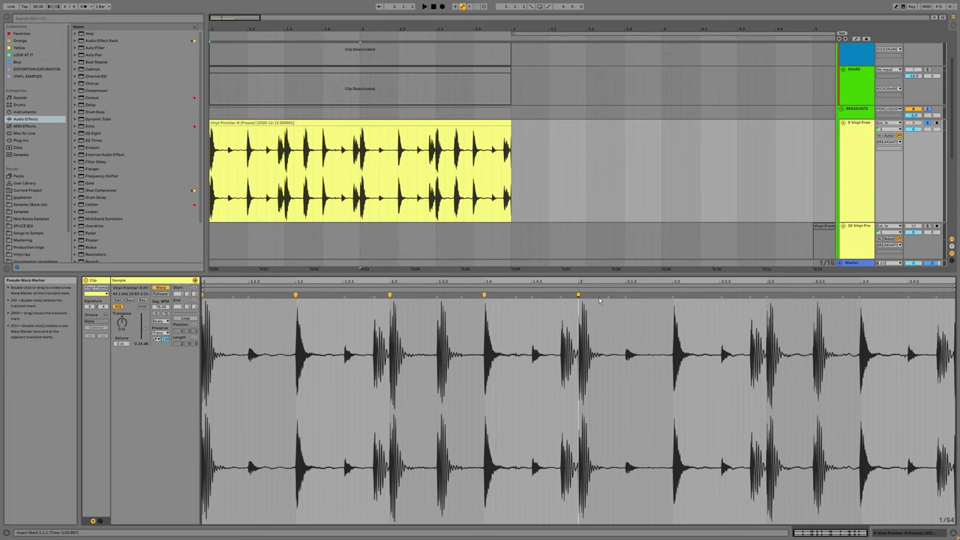
{"action": "double_click", "coordinate": [672, 294]}
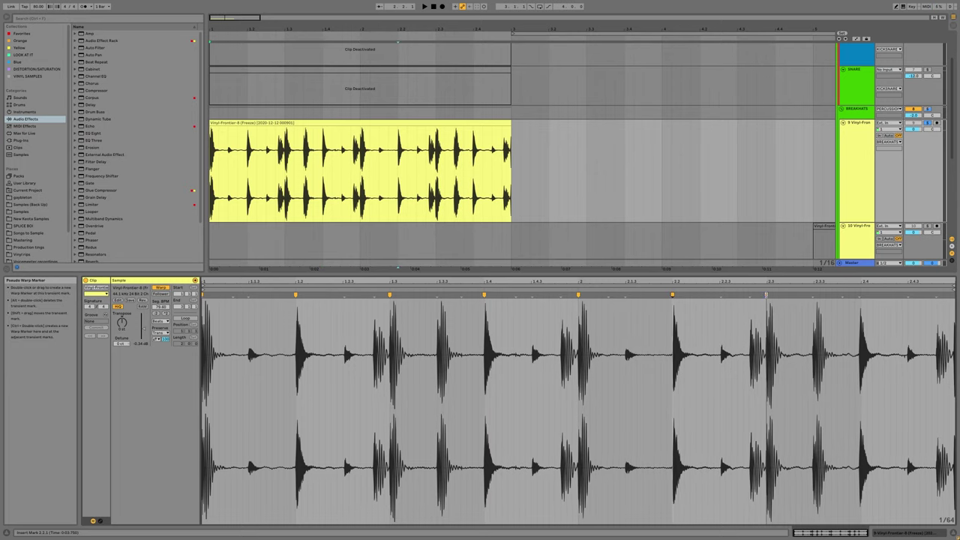
{"action": "double_click", "coordinate": [864, 296]}
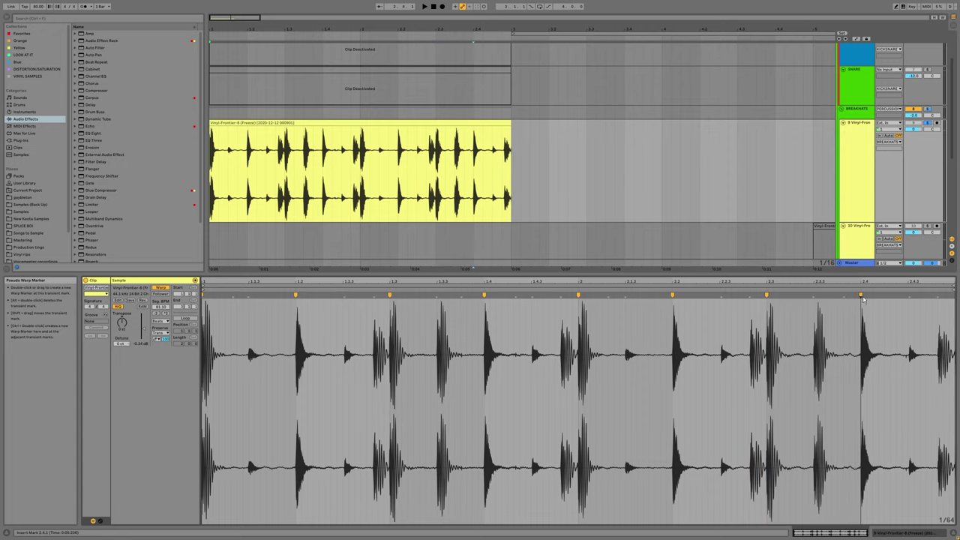
Step: Examine the alignment of the clip's hits with the beat grid, in the arrangement and between the warp markers in the sample editor
{"action": "scroll", "coordinate": [504, 152], "scroll_direction": "up", "scroll_amount": 5}
{"action": "left_click_drag", "start_coordinate": [551, 137], "coordinate": [567, 140]}
{"action": "scroll", "coordinate": [449, 196], "scroll_direction": "down", "scroll_amount": 3}
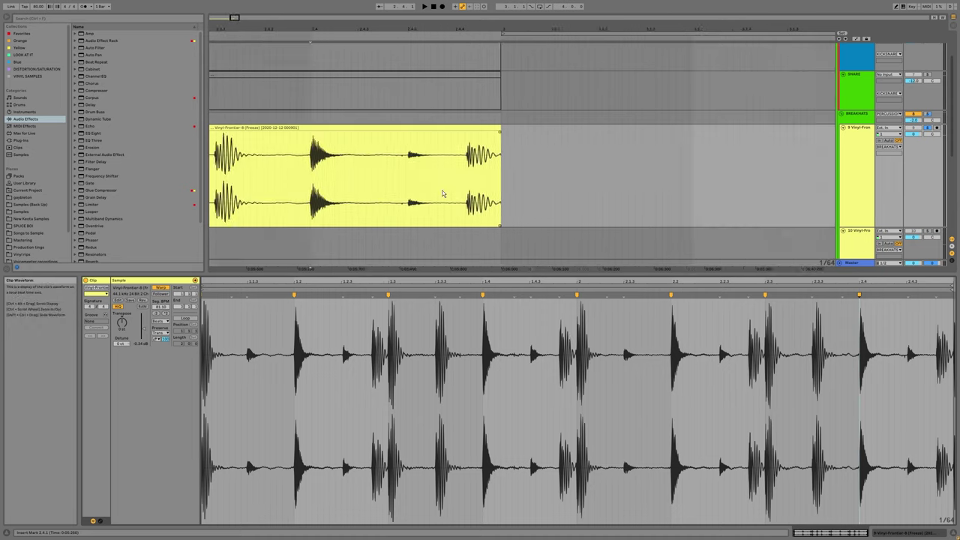
{"action": "left_click_drag", "start_coordinate": [424, 192], "coordinate": [832, 187]}
{"action": "left_click_drag", "start_coordinate": [319, 195], "coordinate": [548, 190]}
{"action": "scroll", "coordinate": [541, 191], "scroll_direction": "down", "scroll_amount": 3}
{"action": "left_click_drag", "start_coordinate": [385, 180], "coordinate": [529, 170]}
{"action": "left_click_drag", "start_coordinate": [416, 176], "coordinate": [466, 159]}
{"action": "scroll", "coordinate": [465, 159], "scroll_direction": "up", "scroll_amount": 1}
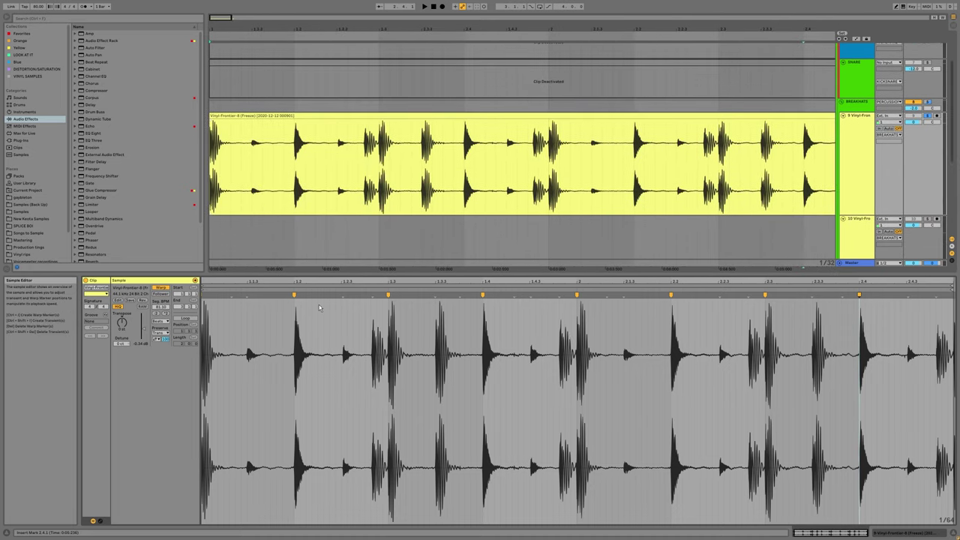
{"action": "left_click_drag", "start_coordinate": [296, 321], "coordinate": [301, 322]}
{"action": "scroll", "coordinate": [390, 327], "scroll_direction": "up", "scroll_amount": 3}
{"action": "scroll", "coordinate": [504, 330], "scroll_direction": "down", "scroll_amount": 3}
{"action": "left_click_drag", "start_coordinate": [575, 322], "coordinate": [480, 340]}
{"action": "left_click", "coordinate": [507, 342]}
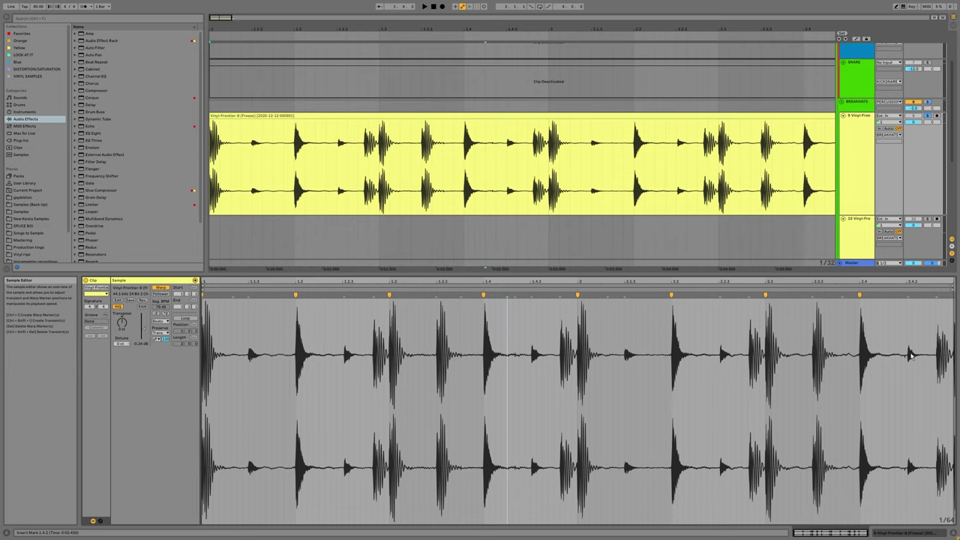
Step: Place the cursor in the Vinyl-Frontier clip and switch the detail view to the track's devices
{"action": "scroll", "coordinate": [420, 167], "scroll_direction": "up", "scroll_amount": 2}
{"action": "left_click", "coordinate": [270, 150]}
{"action": "key", "text": "shift+Tab"}
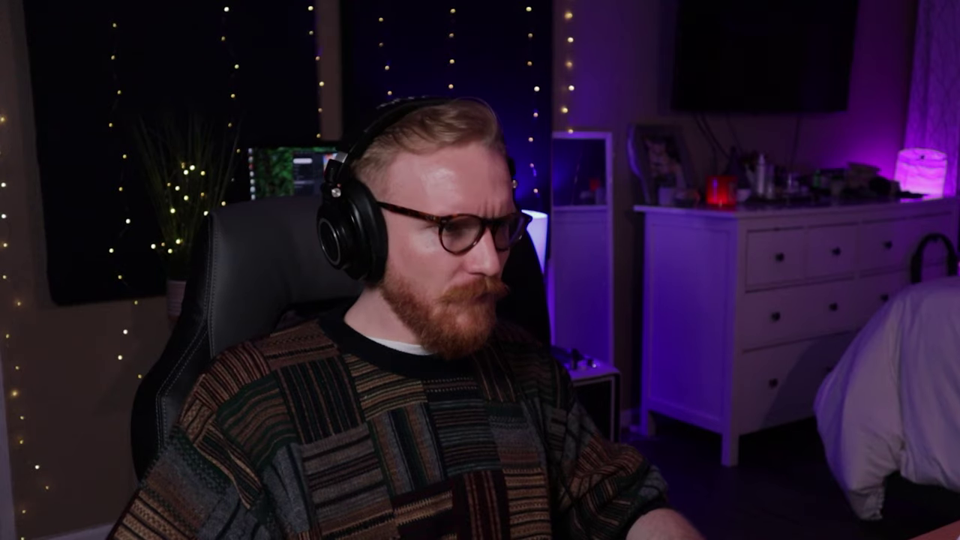
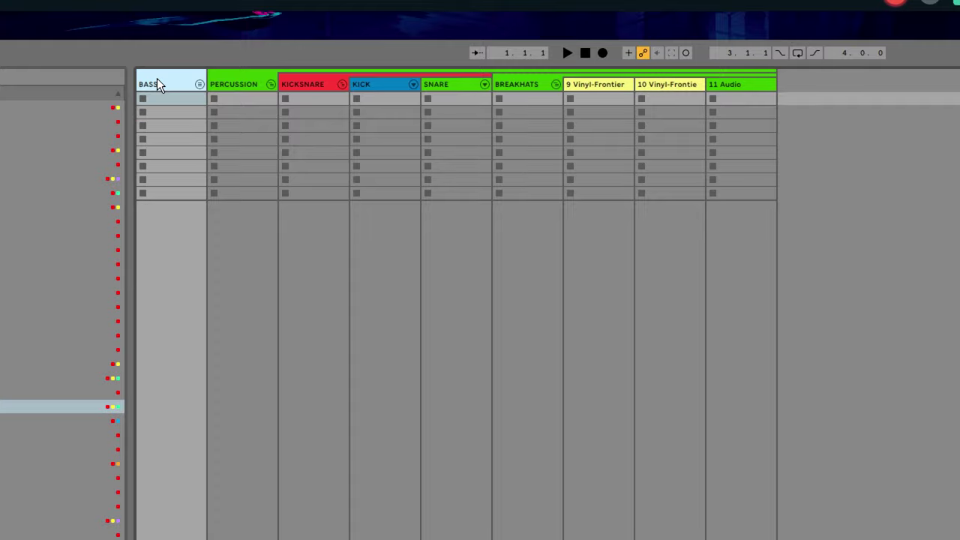
Step: Collapse the KICKSNARE group inside PERCUSSION, leaving the BREAKHATS group expanded
{"action": "left_click", "coordinate": [249, 88]}
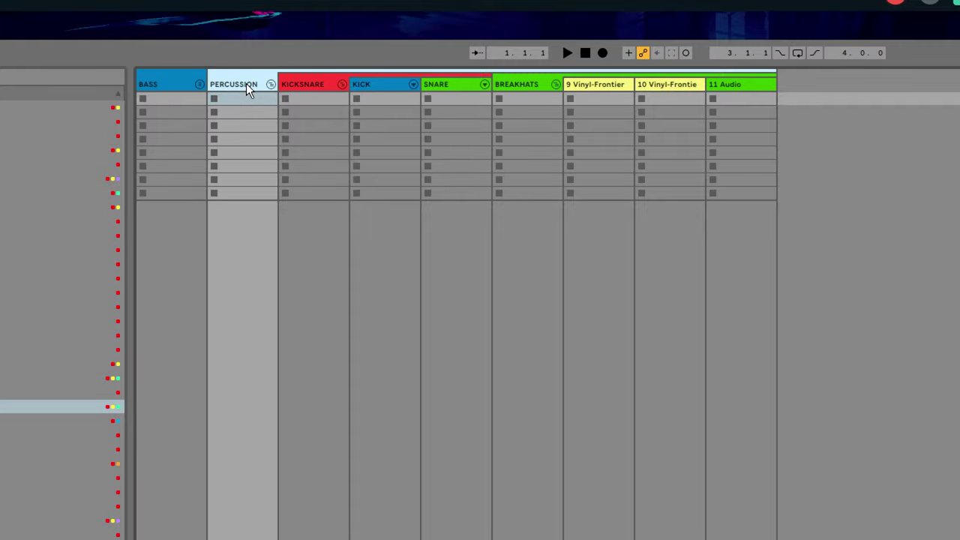
{"action": "left_click", "coordinate": [324, 87]}
{"action": "left_click", "coordinate": [342, 85]}
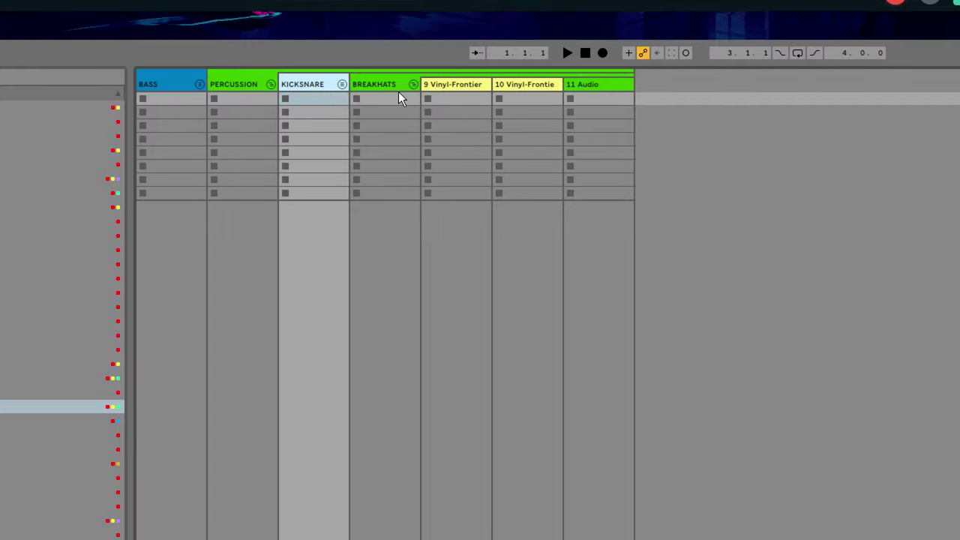
{"action": "left_click", "coordinate": [402, 87]}
{"action": "left_click", "coordinate": [413, 84]}
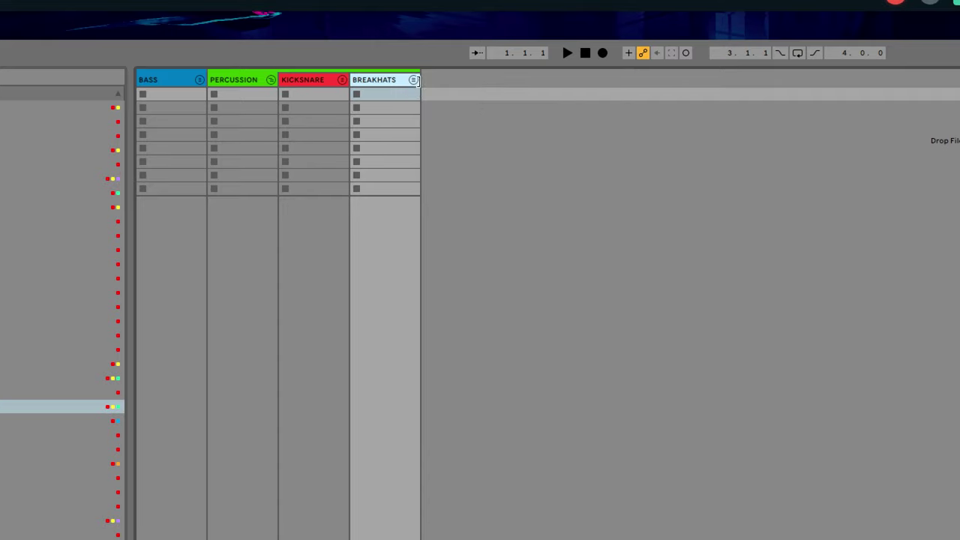
{"action": "left_click", "coordinate": [413, 79]}
Step: Select the three tracks inside the BREAKHATS group to review its contents, ending on the 9 Vinyl-Frontier track
{"action": "left_click", "coordinate": [461, 85]}
{"action": "left_click", "coordinate": [601, 84], "text": "shift"}
{"action": "left_click", "coordinate": [437, 83]}
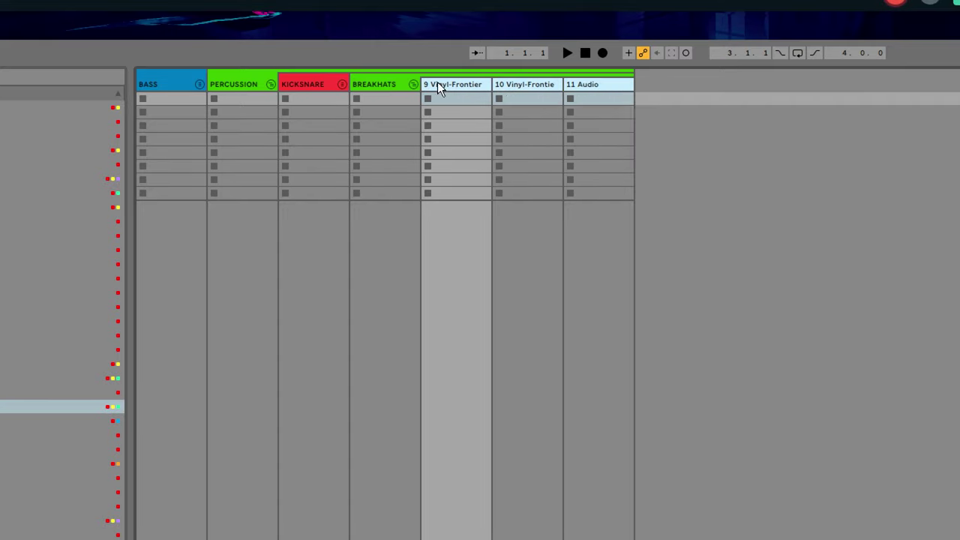
{"action": "left_click", "coordinate": [556, 84]}
{"action": "left_click", "coordinate": [437, 87]}
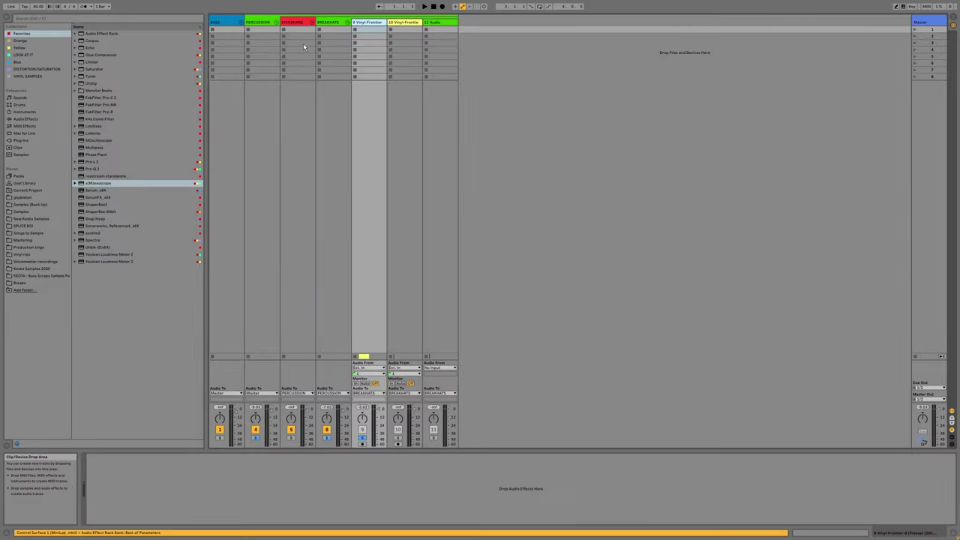
Step: Review the KICKSNARE, BREAKHATS and BASS groups in turn, and switch the detail view from devices to clip
{"action": "left_click", "coordinate": [295, 27]}
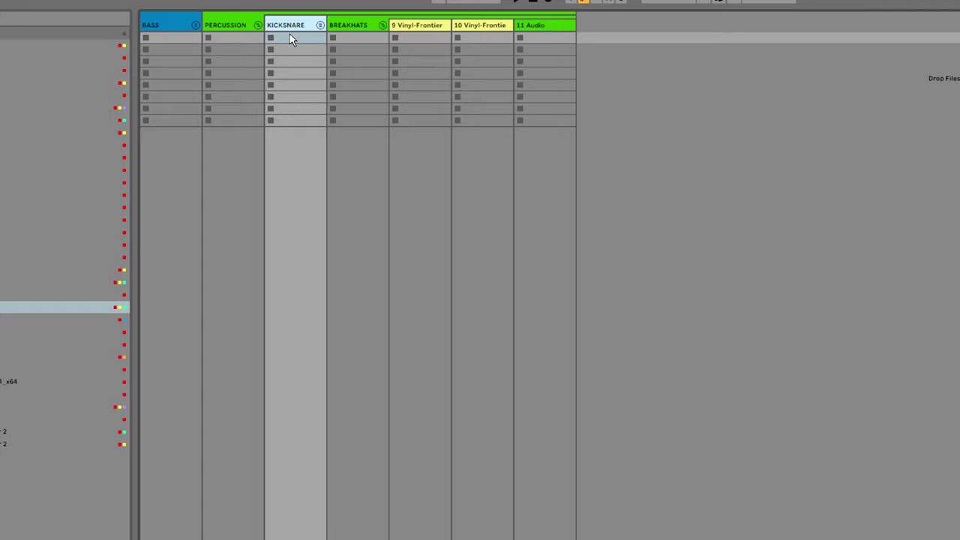
{"action": "left_click", "coordinate": [354, 26]}
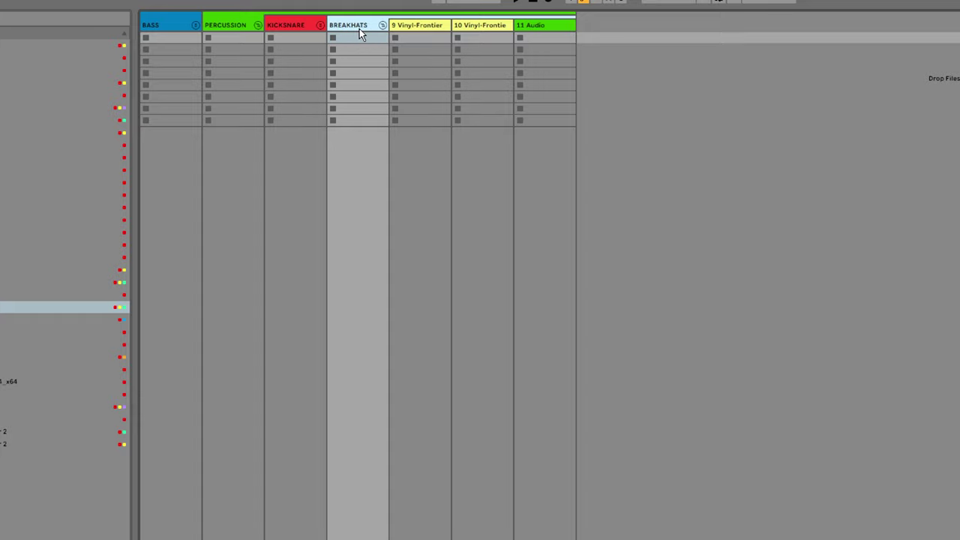
{"action": "left_click", "coordinate": [159, 25]}
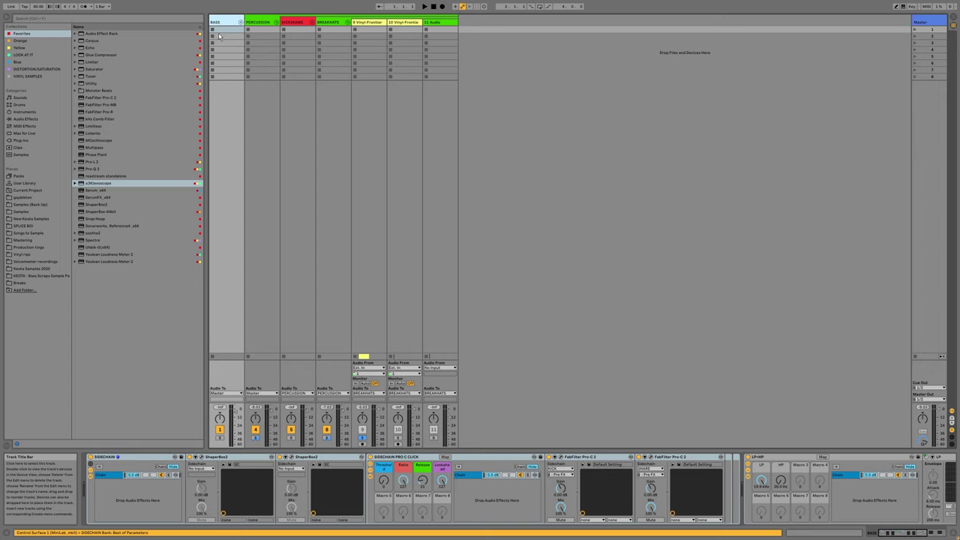
{"action": "key", "text": "shift+Tab"}
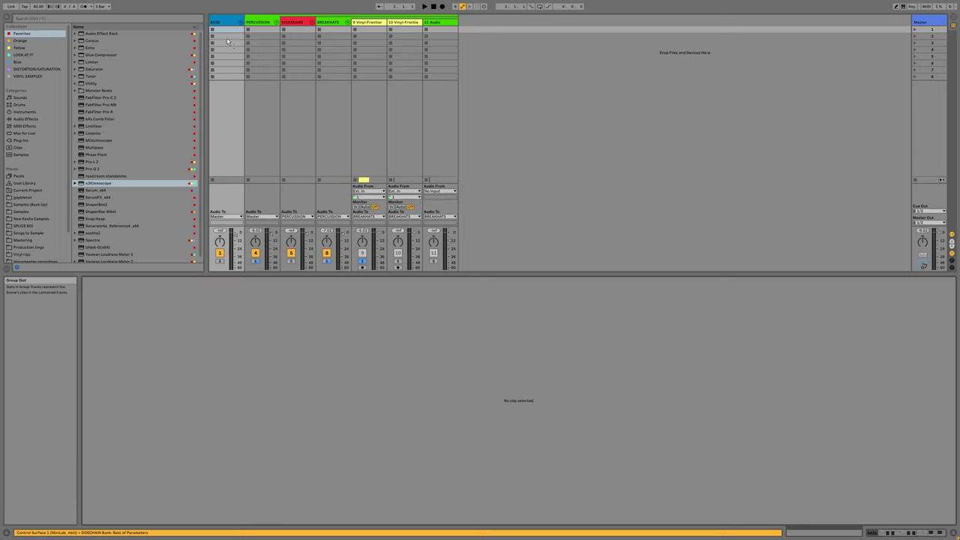
Step: Switch to the Arrangement View and select the frozen Vinyl-Frontier clip on track 9
{"action": "key", "text": "shift+Tab"}
{"action": "key", "text": "Tab"}
{"action": "scroll", "coordinate": [265, 116], "scroll_direction": "up", "scroll_amount": 3}
{"action": "left_click_drag", "start_coordinate": [265, 117], "coordinate": [460, 231]}
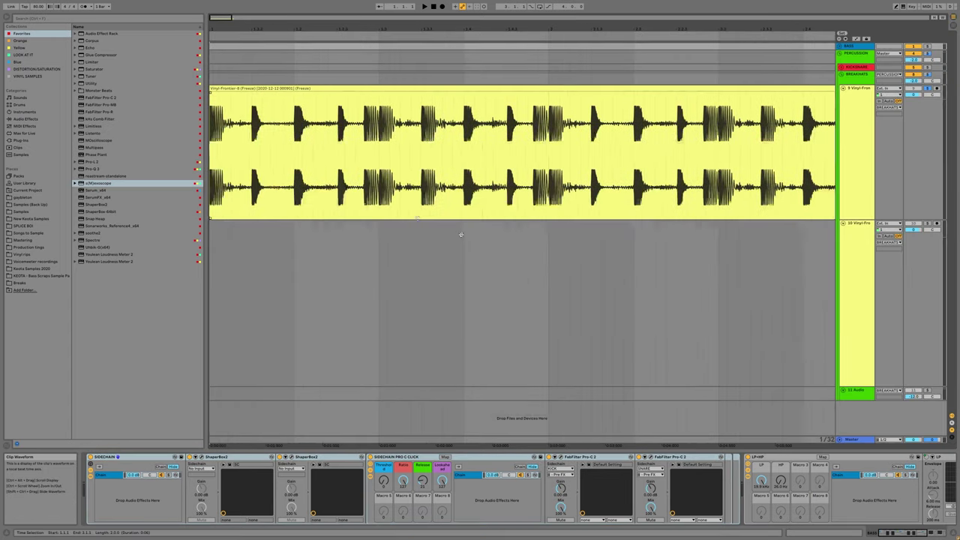
{"action": "scroll", "coordinate": [383, 173], "scroll_direction": "down", "scroll_amount": 3}
{"action": "left_click", "coordinate": [250, 89]}
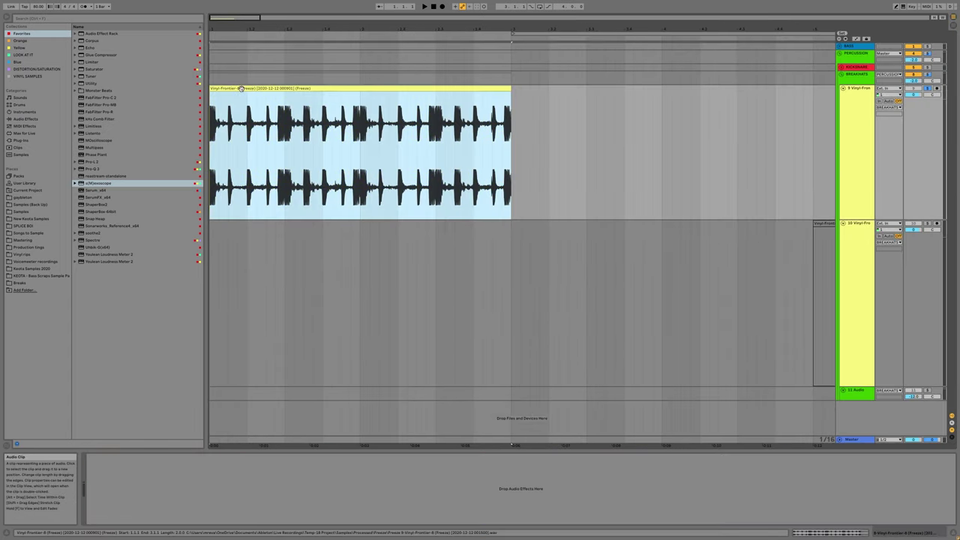
{"action": "key", "text": "z"}
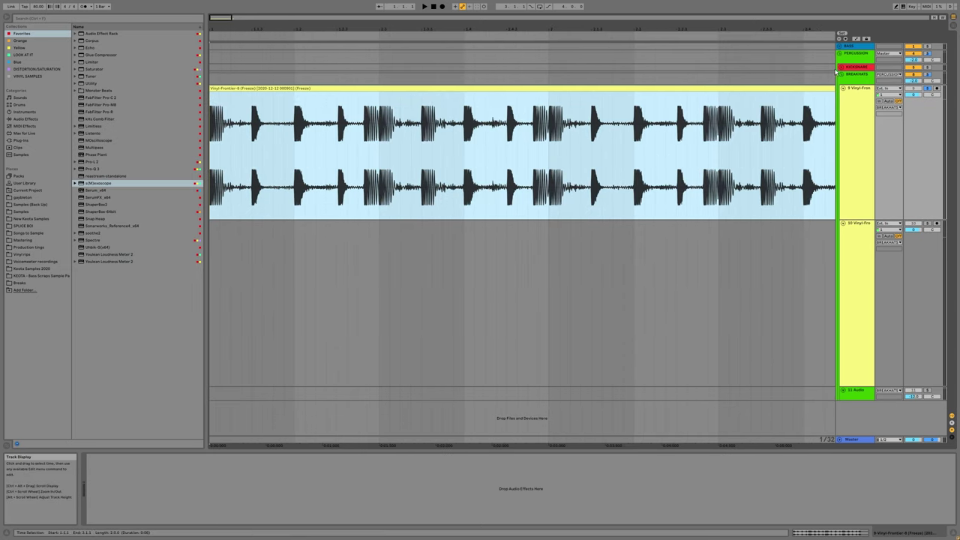
Step: Expand the KICKSNARE group and activate the clips on its KICK and SNARE tracks
{"action": "left_click", "coordinate": [840, 67]}
{"action": "left_click", "coordinate": [443, 79]}
{"action": "key", "text": "0"}
{"action": "left_click", "coordinate": [351, 147]}
{"action": "key", "text": "0"}
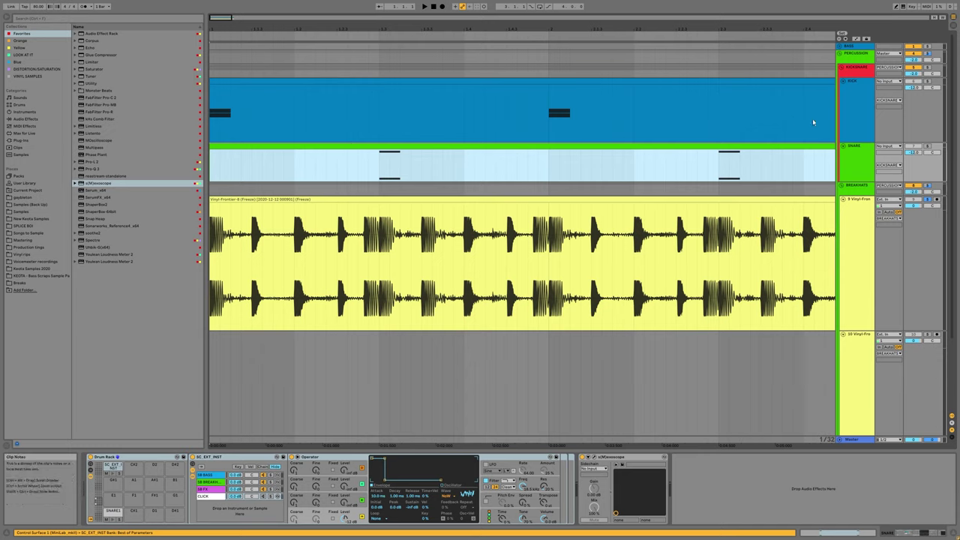
Step: Clear the break track's solo and raise the KICK track's volume while auditioning the drums together
{"action": "left_click", "coordinate": [926, 81]}
{"action": "left_click", "coordinate": [926, 81]}
{"action": "key", "text": "space"}
{"action": "key", "text": "space"}
{"action": "left_click_drag", "start_coordinate": [913, 88], "coordinate": [913, 77]}
{"action": "key", "text": "space"}
{"action": "key", "text": "space"}
{"action": "key", "text": "space"}
{"action": "key", "text": "space"}
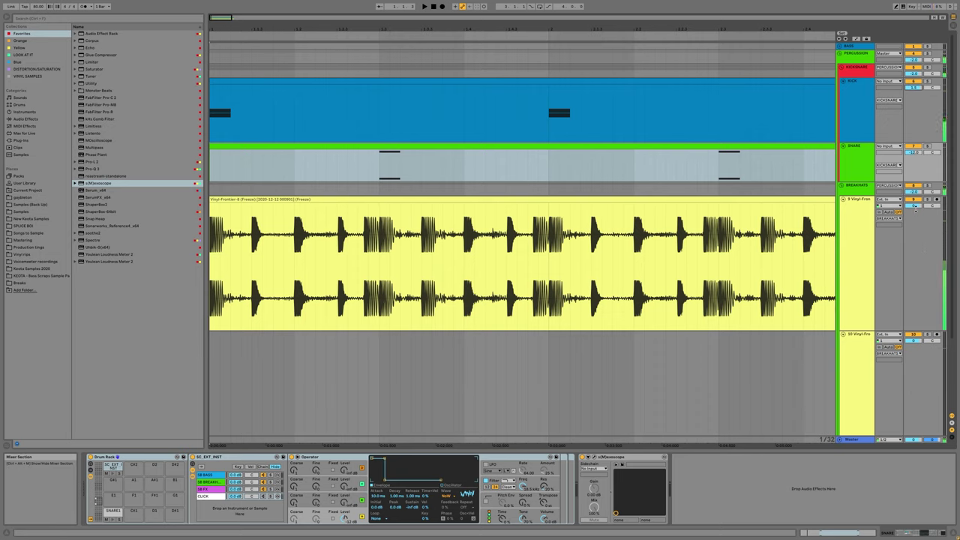
{"action": "key", "text": "space"}
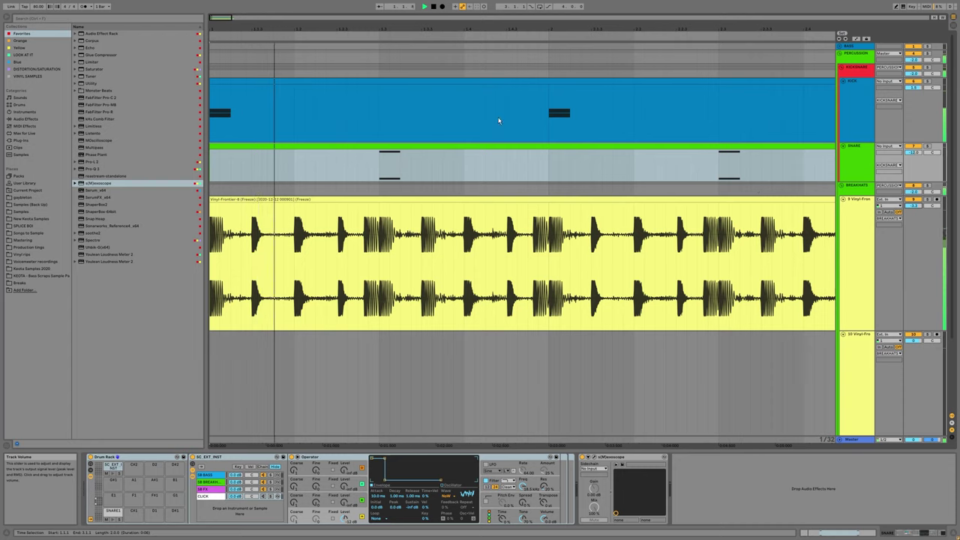
Step: Clear the SNARE clip's notes, place new SC_EXT_INST and SNARE1 notes on beat 1.2, and play them back
{"action": "left_click", "coordinate": [377, 159]}
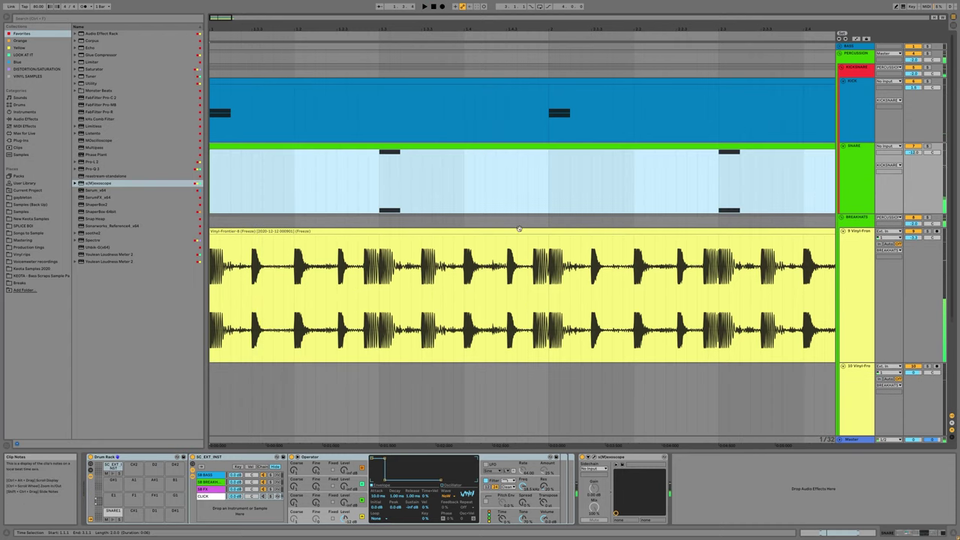
{"action": "double_click", "coordinate": [249, 163]}
{"action": "left_click_drag", "start_coordinate": [325, 349], "coordinate": [881, 297]}
{"action": "key", "text": "Delete"}
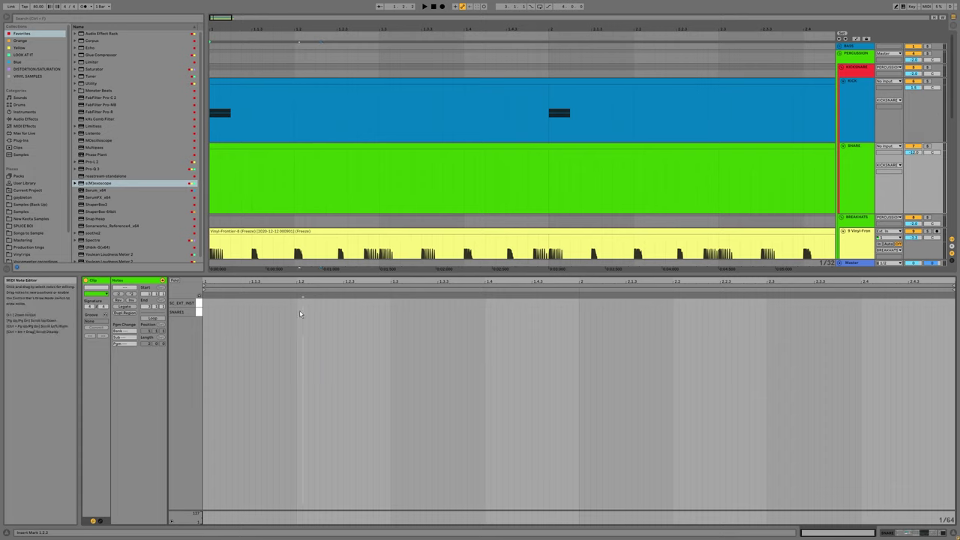
{"action": "mouse_move", "coordinate": [300, 312]}
{"action": "left_mouse_down"}
{"action": "mouse_move", "coordinate": [344, 321]}
{"action": "mouse_move", "coordinate": [306, 303]}
{"action": "left_mouse_up"}
{"action": "key", "text": "space"}
Step: Duplicate the snare pattern from the first half of bar 1 into the second half
{"action": "left_click_drag", "start_coordinate": [389, 321], "coordinate": [203, 296]}
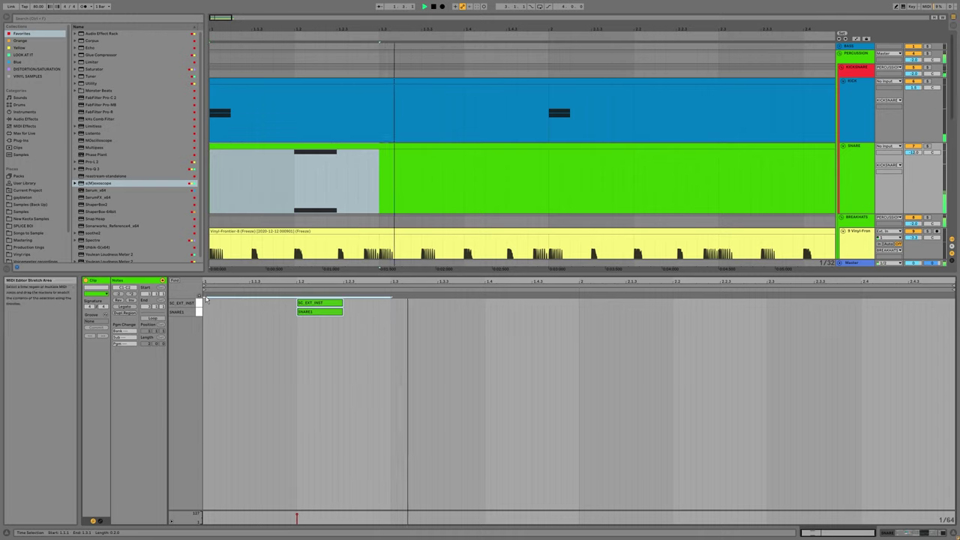
{"action": "key", "text": "ctrl+d"}
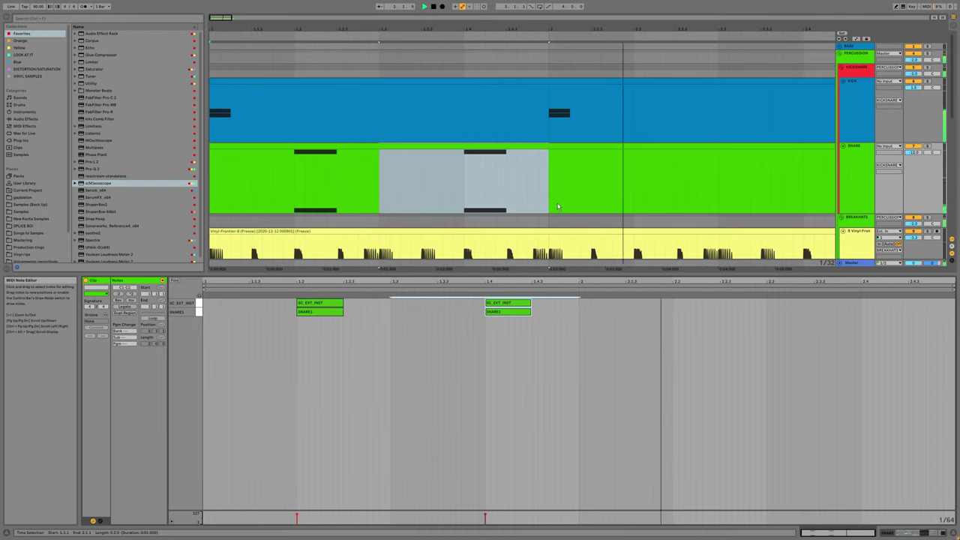
{"action": "key", "text": "space"}
Step: Split the SNARE clip after its first bar and duplicate that bar's pattern into bar 2
{"action": "scroll", "coordinate": [353, 193], "scroll_direction": "down", "scroll_amount": 3}
{"action": "key", "text": "shift+Tab"}
{"action": "left_click", "coordinate": [350, 191]}
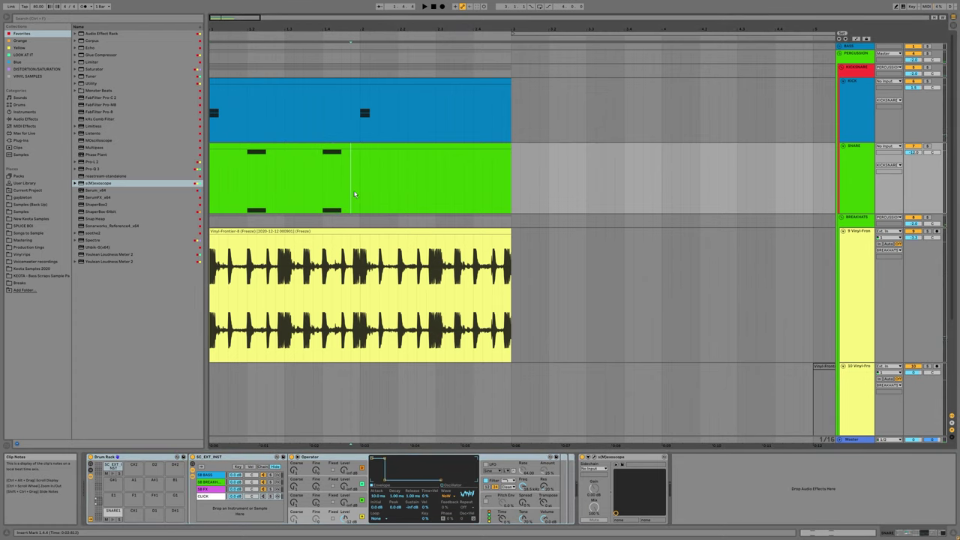
{"action": "key", "text": "ctrl+e"}
{"action": "key", "text": "ctrl+d"}
{"action": "scroll", "coordinate": [358, 182], "scroll_direction": "up", "scroll_amount": 3}
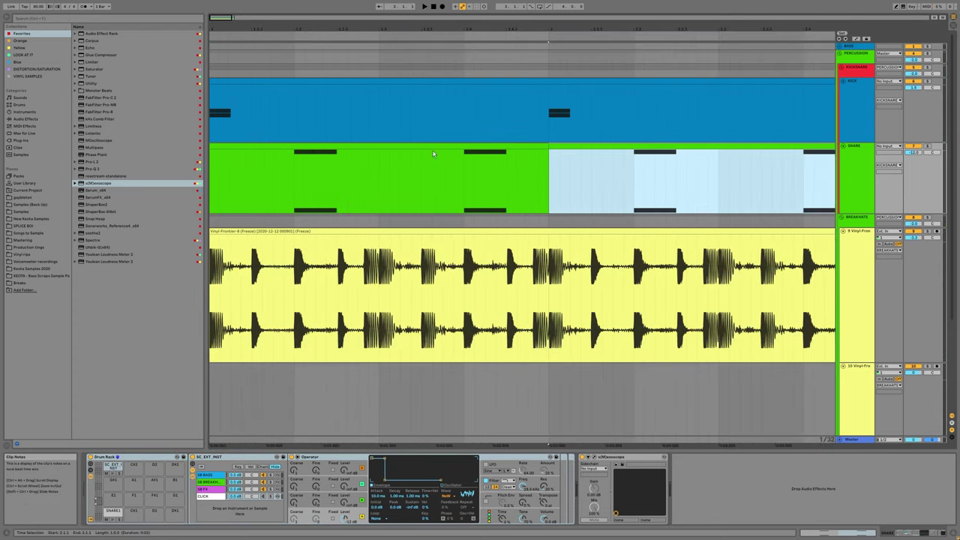
Step: Select the KICK clip and lower the volume of the 9 Vinyl-Frontier track during playback
{"action": "left_click", "coordinate": [246, 80]}
{"action": "key", "text": "space"}
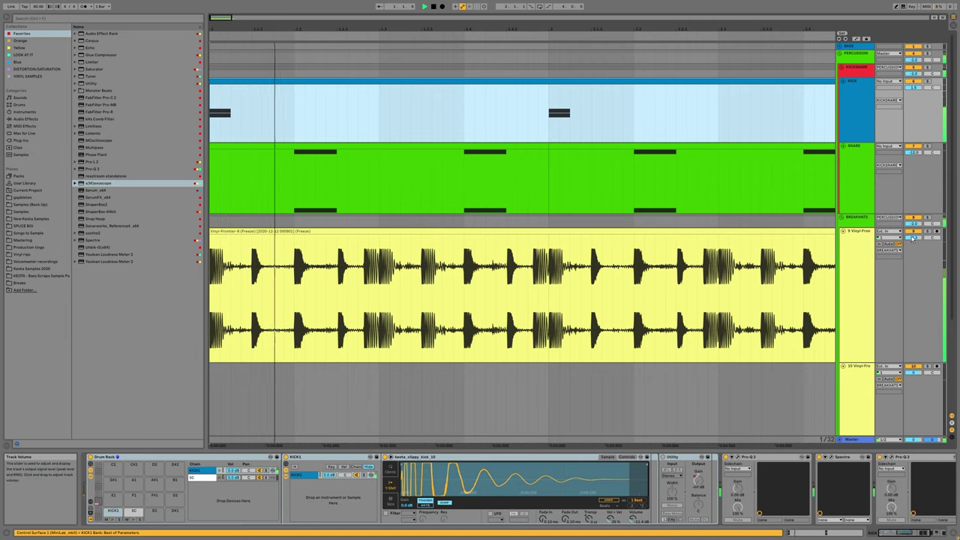
{"action": "left_click_drag", "start_coordinate": [913, 236], "coordinate": [914, 255]}
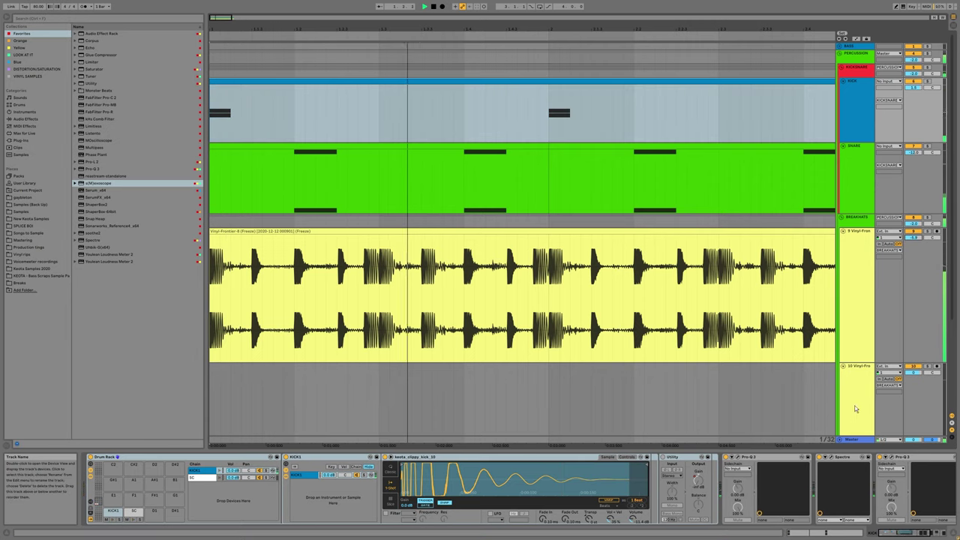
Step: Open the Pro-L 2 limiter on the Master track and raise the SNARE track's volume while playing the beat
{"action": "left_click", "coordinate": [336, 389]}
{"action": "key", "text": "space"}
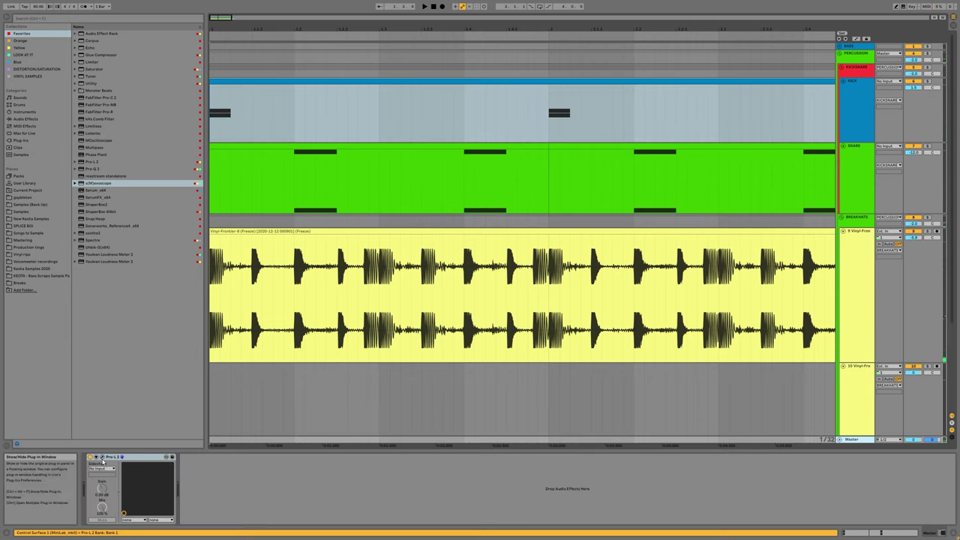
{"action": "left_click", "coordinate": [103, 457]}
{"action": "key", "text": "space"}
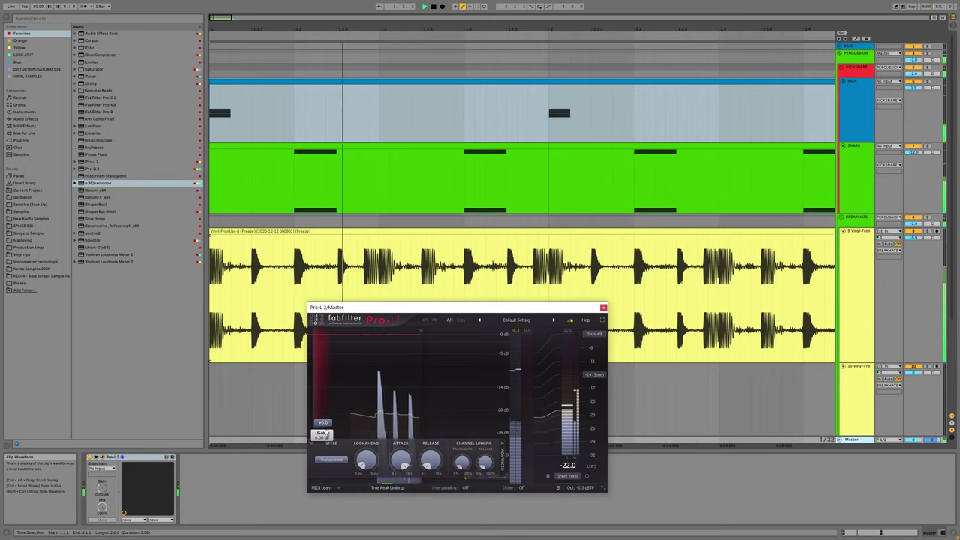
{"action": "key", "text": "space"}
{"action": "left_click_drag", "start_coordinate": [913, 152], "coordinate": [912, 131]}
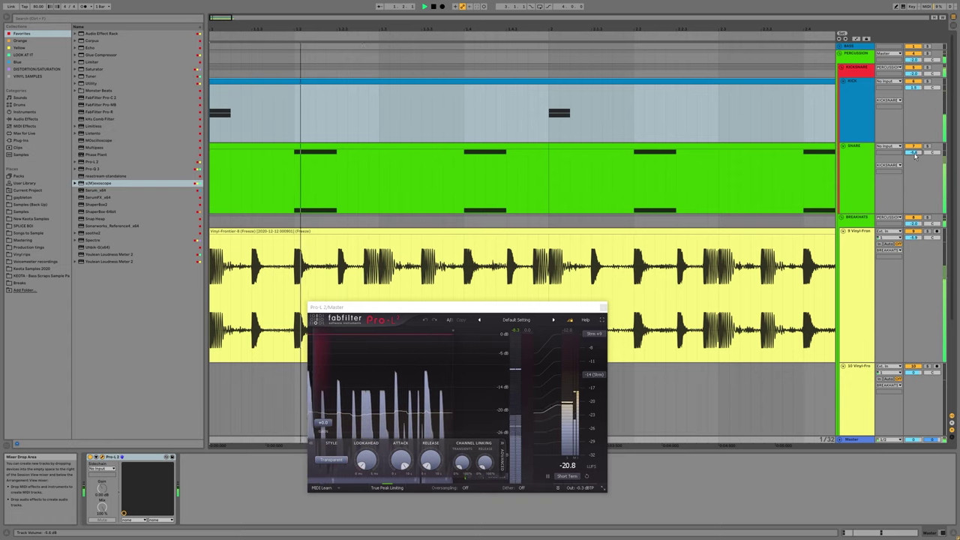
Step: Raise the Pro-L 2 gain to about 6 dB, close the limiter window and stop playback
{"action": "left_click_drag", "start_coordinate": [323, 422], "coordinate": [339, 389]}
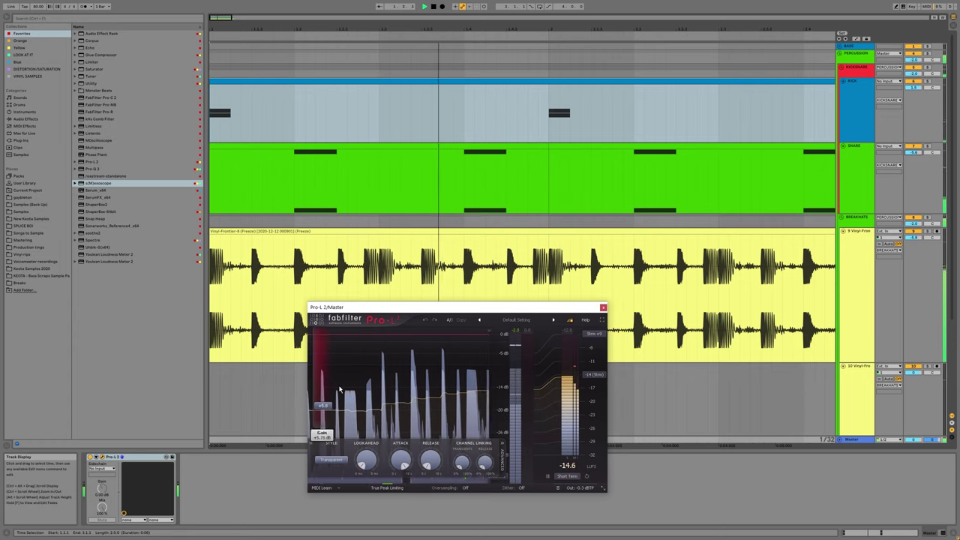
{"action": "left_click", "coordinate": [603, 307]}
{"action": "key", "text": "space"}
Step: Open the KICK clip's notes, select the first SC and KICK1 notes, and fold the SNARE track to expose the break
{"action": "scroll", "coordinate": [606, 310], "scroll_direction": "up", "scroll_amount": 3}
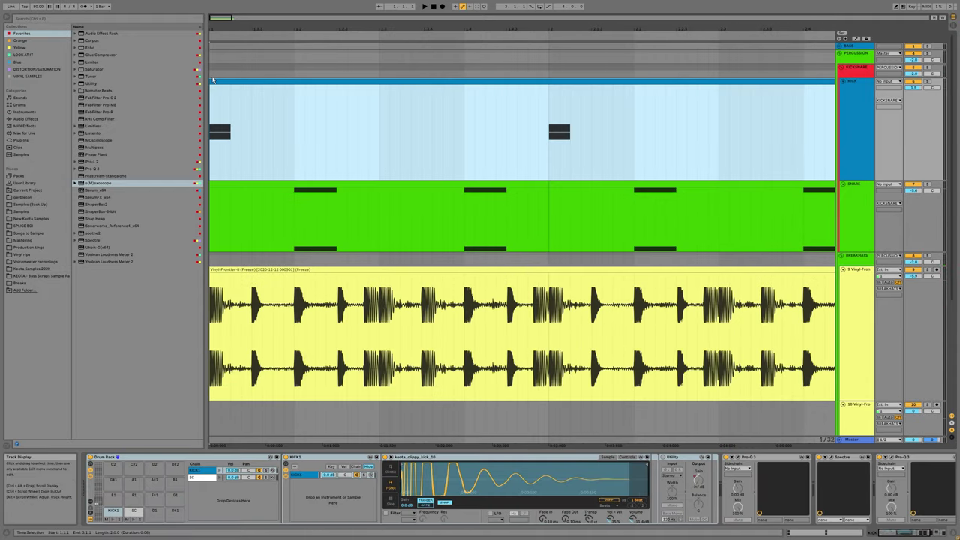
{"action": "left_click", "coordinate": [216, 83]}
{"action": "left_click", "coordinate": [214, 80]}
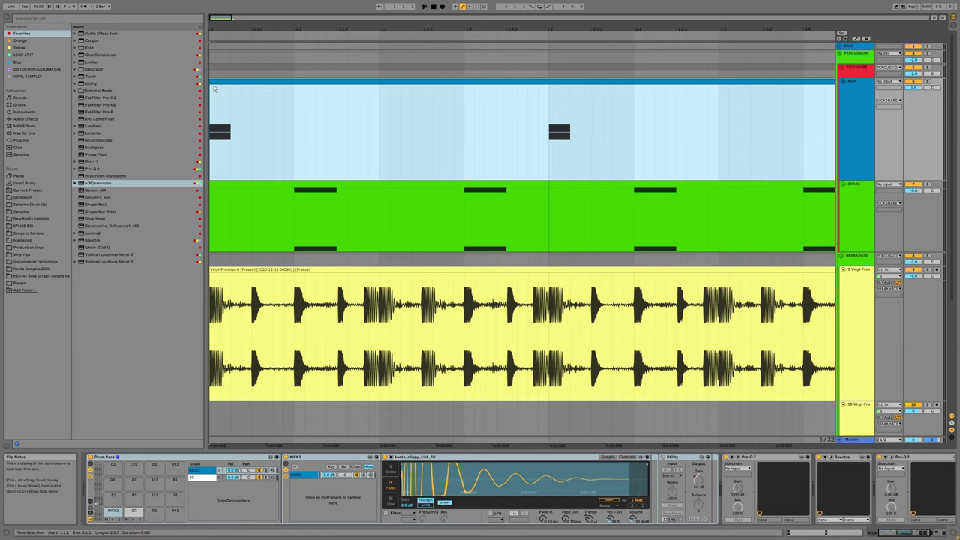
{"action": "scroll", "coordinate": [299, 167], "scroll_direction": "up", "scroll_amount": 5}
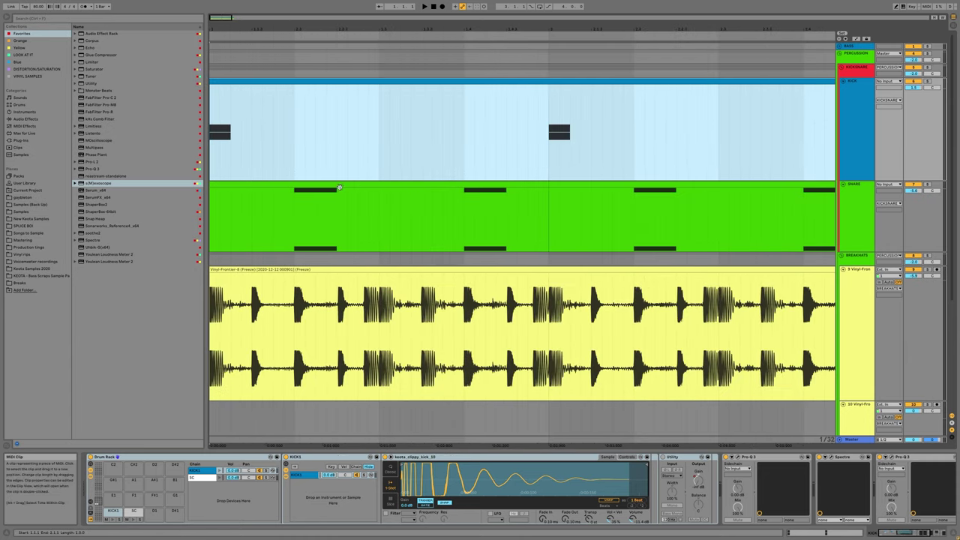
{"action": "left_click_drag", "start_coordinate": [311, 182], "coordinate": [502, 204]}
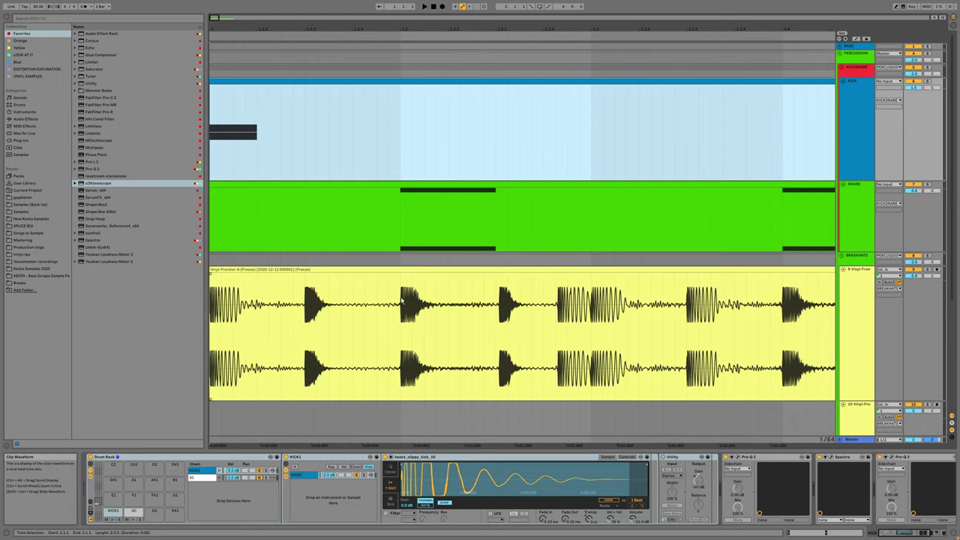
{"action": "key", "text": "shift+Tab"}
{"action": "left_click_drag", "start_coordinate": [250, 334], "coordinate": [210, 298]}
{"action": "left_click_drag", "start_coordinate": [517, 214], "coordinate": [518, 159]}
{"action": "left_click", "coordinate": [843, 128]}
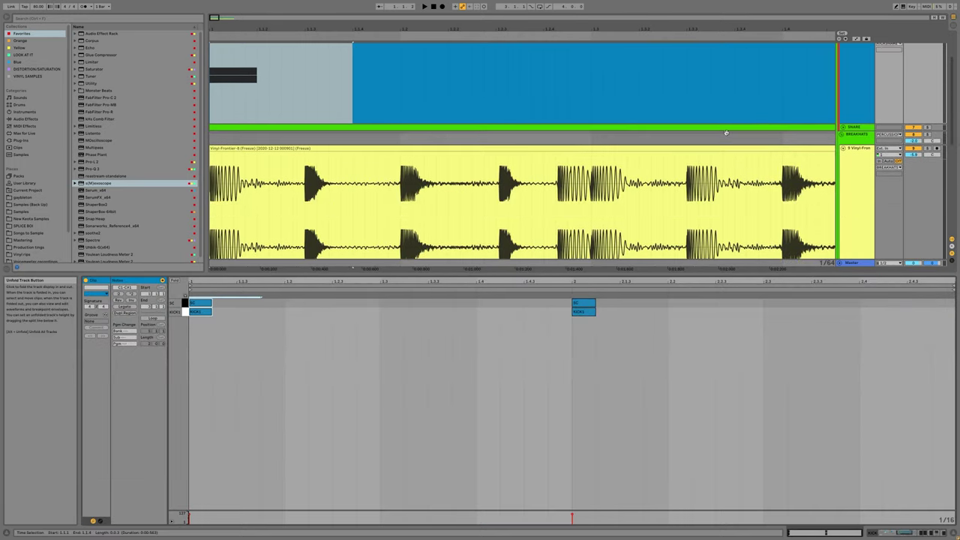
{"action": "left_click_drag", "start_coordinate": [593, 118], "coordinate": [591, 172]}
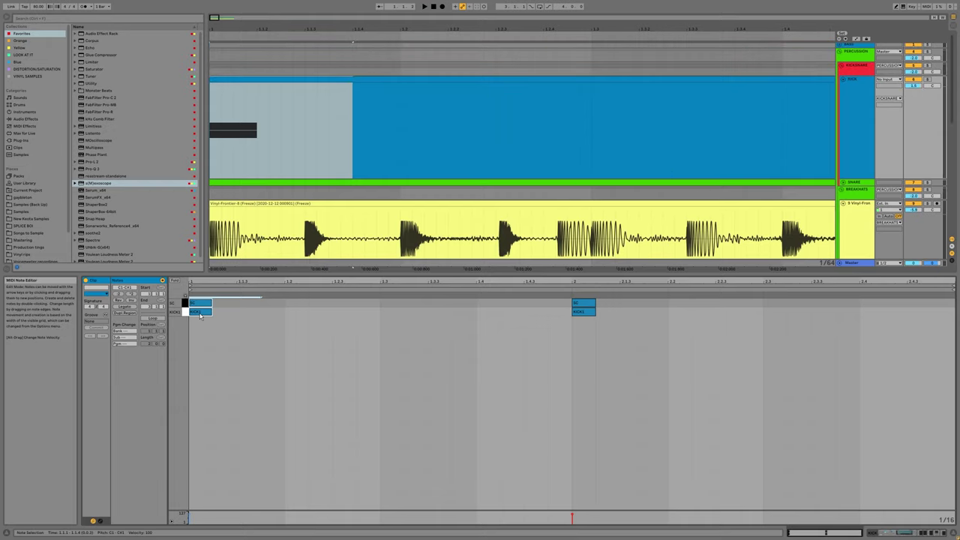
Step: Copy the first SC and KICK1 notes in the KICK clip to 1.2.4
{"action": "left_click_drag", "start_coordinate": [200, 314], "coordinate": [368, 316]}
{"action": "scroll", "coordinate": [543, 181], "scroll_direction": "up", "scroll_amount": 2}
{"action": "left_click_drag", "start_coordinate": [573, 188], "coordinate": [532, 178]}
{"action": "scroll", "coordinate": [416, 319], "scroll_direction": "up", "scroll_amount": 2}
{"action": "left_click_drag", "start_coordinate": [338, 324], "coordinate": [431, 314]}
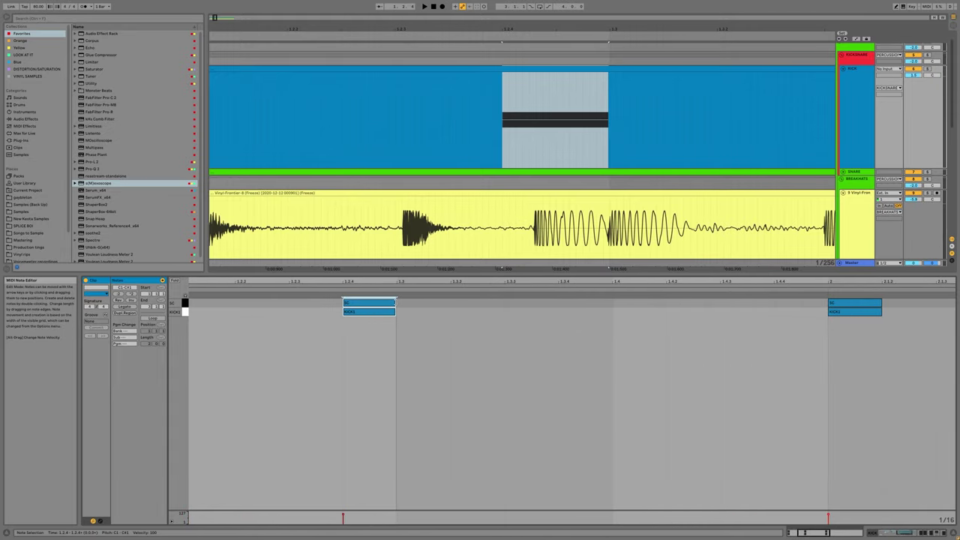
Step: Shorten the copied SC and KICK1 notes and set the note editor's adaptive grid to Narrow
{"action": "left_click_drag", "start_coordinate": [396, 302], "coordinate": [383, 303]}
{"action": "right_click", "coordinate": [411, 323]}
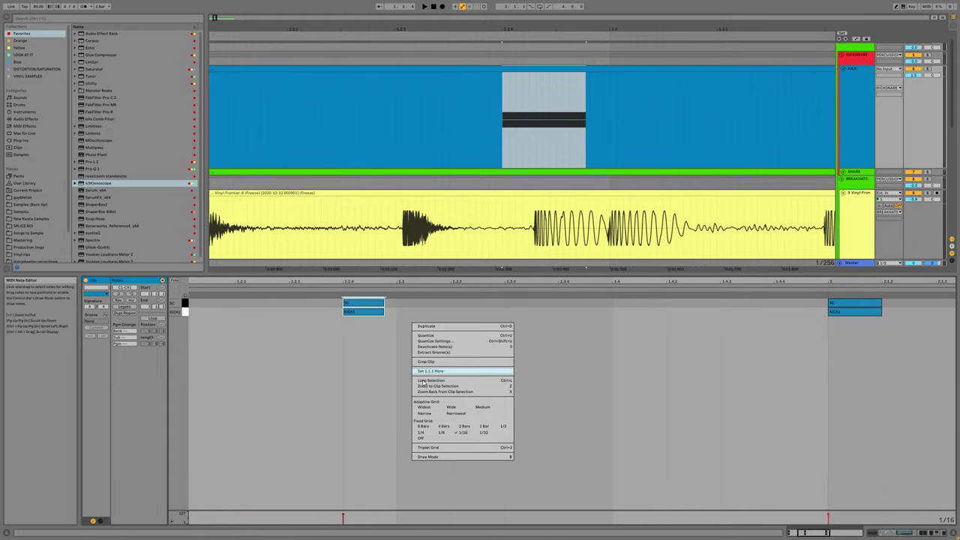
{"action": "left_click", "coordinate": [427, 415]}
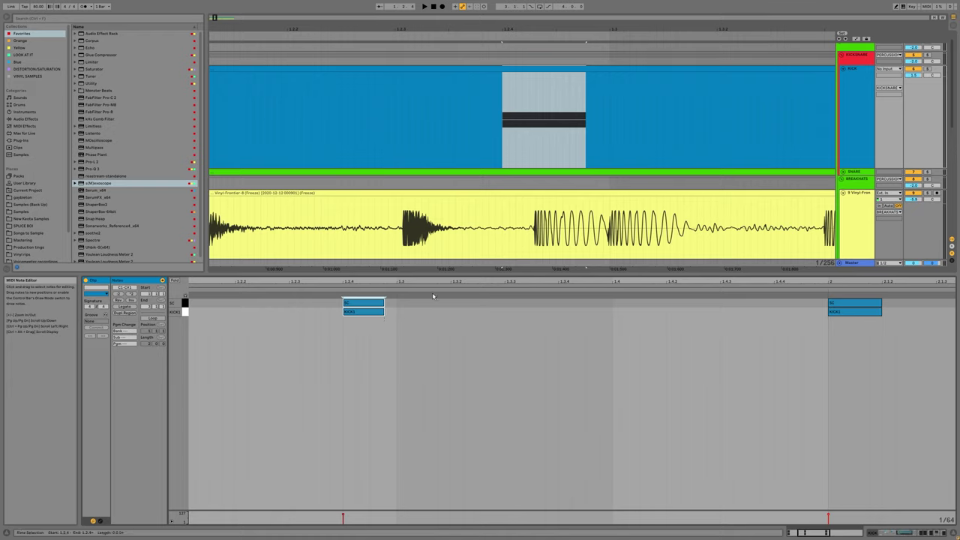
Step: Shift the shortened SC and KICK1 notes to line up with the break's kick just before beat 1.3
{"action": "scroll", "coordinate": [385, 308], "scroll_direction": "up", "scroll_amount": 3}
{"action": "mouse_move", "coordinate": [382, 306]}
{"action": "left_mouse_down"}
{"action": "mouse_move", "coordinate": [366, 306]}
{"action": "mouse_move", "coordinate": [385, 307]}
{"action": "left_mouse_up"}
{"action": "scroll", "coordinate": [373, 305], "scroll_direction": "down", "scroll_amount": 3}
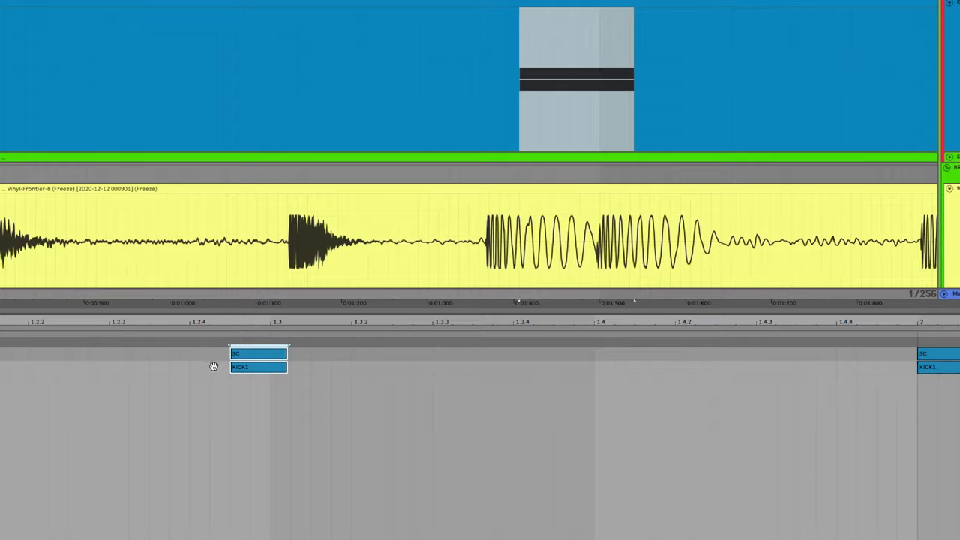
{"action": "left_click_drag", "start_coordinate": [246, 359], "coordinate": [212, 353]}
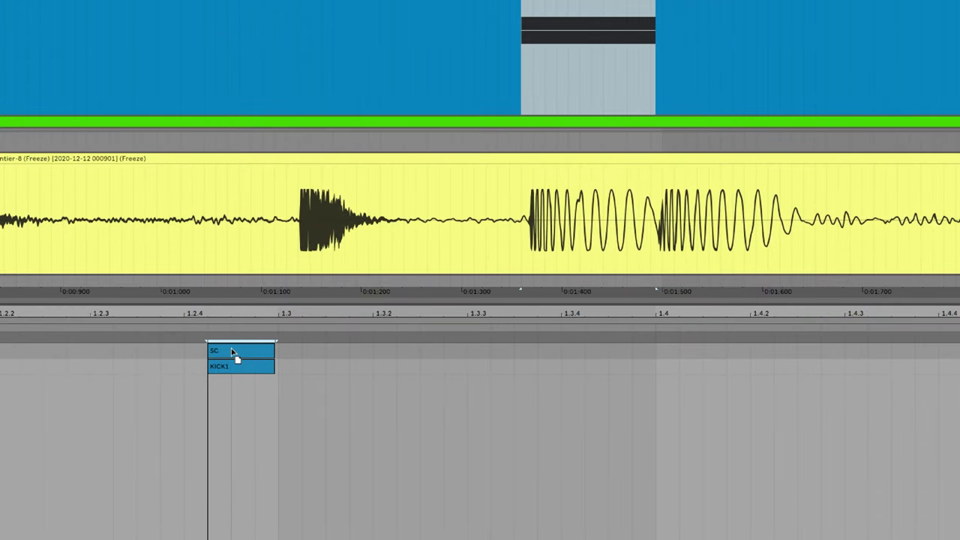
Step: Examine how the copied kick notes line up with the break's double kick around beat 1.3
{"action": "scroll", "coordinate": [226, 362], "scroll_direction": "up", "scroll_amount": 3}
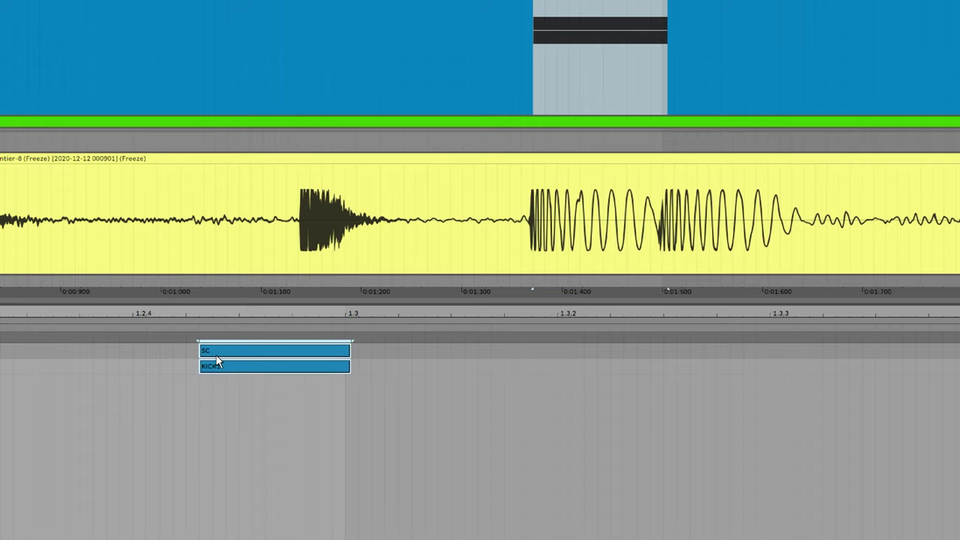
{"action": "scroll", "coordinate": [341, 406], "scroll_direction": "down", "scroll_amount": 2}
{"action": "scroll", "coordinate": [342, 405], "scroll_direction": "up", "scroll_amount": 2}
{"action": "scroll", "coordinate": [341, 406], "scroll_direction": "down", "scroll_amount": 2}
{"action": "scroll", "coordinate": [380, 185], "scroll_direction": "up", "scroll_amount": 1}
{"action": "scroll", "coordinate": [374, 198], "scroll_direction": "down", "scroll_amount": 4}
{"action": "scroll", "coordinate": [374, 198], "scroll_direction": "up", "scroll_amount": 2}
{"action": "scroll", "coordinate": [373, 203], "scroll_direction": "down", "scroll_amount": 5}
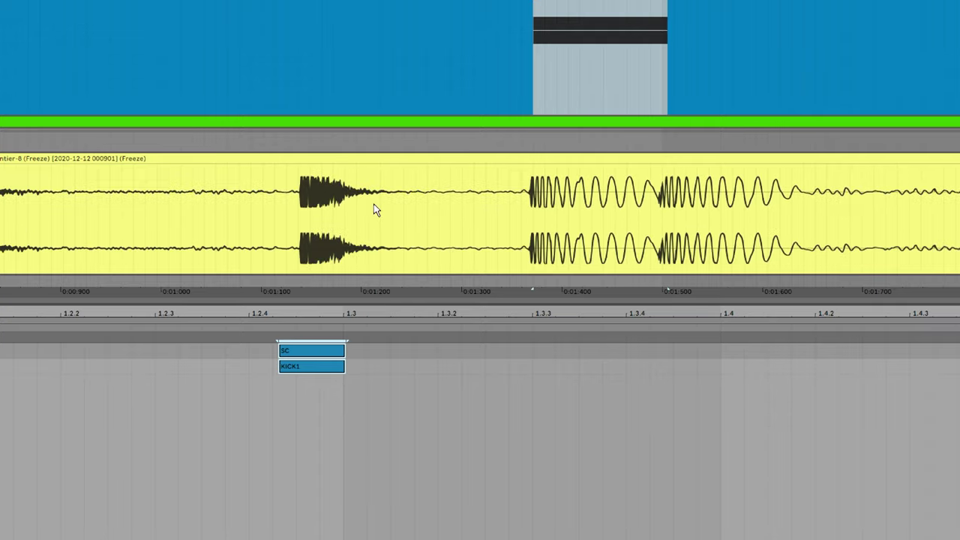
{"action": "scroll", "coordinate": [371, 198], "scroll_direction": "up", "scroll_amount": 4}
{"action": "scroll", "coordinate": [372, 187], "scroll_direction": "down", "scroll_amount": 3}
{"action": "scroll", "coordinate": [373, 193], "scroll_direction": "down", "scroll_amount": 4}
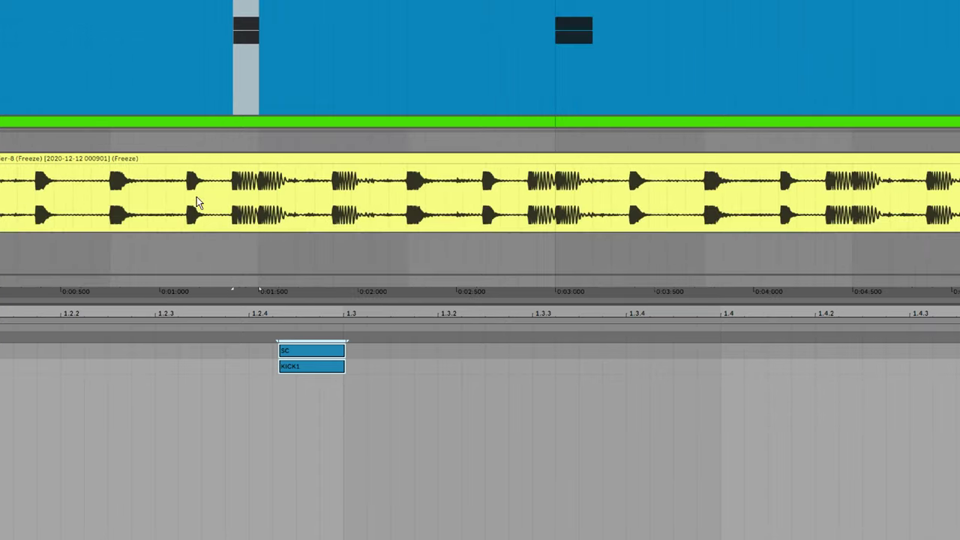
{"action": "scroll", "coordinate": [185, 198], "scroll_direction": "up", "scroll_amount": 4}
{"action": "scroll", "coordinate": [350, 190], "scroll_direction": "up", "scroll_amount": 2}
{"action": "left_click_drag", "start_coordinate": [617, 182], "coordinate": [411, 192]}
{"action": "scroll", "coordinate": [369, 197], "scroll_direction": "down", "scroll_amount": 2}
{"action": "scroll", "coordinate": [374, 214], "scroll_direction": "up", "scroll_amount": 2}
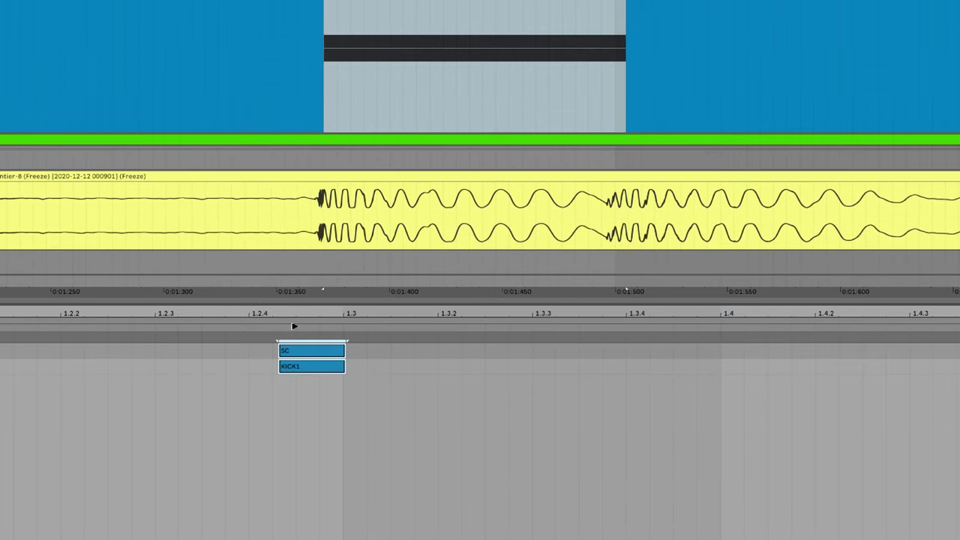
Step: Move the copied SC and KICK1 notes slightly earlier, ending at beat 1.3, and compare them with the break
{"action": "left_click_drag", "start_coordinate": [312, 364], "coordinate": [345, 350]}
{"action": "left_click_drag", "start_coordinate": [333, 308], "coordinate": [333, 278]}
{"action": "mouse_move", "coordinate": [385, 170]}
{"action": "left_mouse_down"}
{"action": "mouse_move", "coordinate": [384, 183]}
{"action": "mouse_move", "coordinate": [377, 173]}
{"action": "left_mouse_up"}
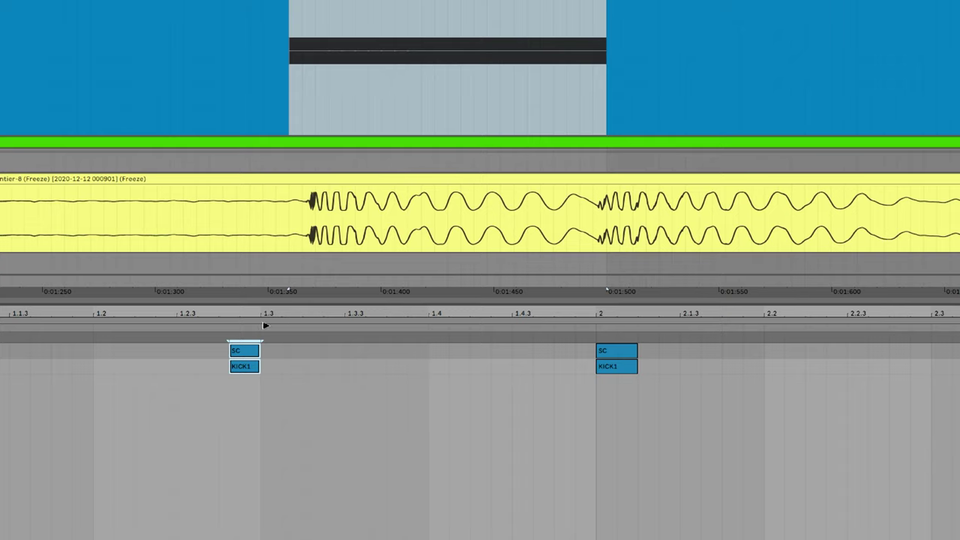
Step: Copy the shortened SC and KICK1 notes onto beat 1.3 to match the break's second kick
{"action": "left_click_drag", "start_coordinate": [246, 352], "coordinate": [273, 350]}
{"action": "left_click_drag", "start_coordinate": [539, 193], "coordinate": [343, 171]}
{"action": "scroll", "coordinate": [405, 193], "scroll_direction": "down", "scroll_amount": 3}
{"action": "scroll", "coordinate": [417, 146], "scroll_direction": "down", "scroll_amount": 3}
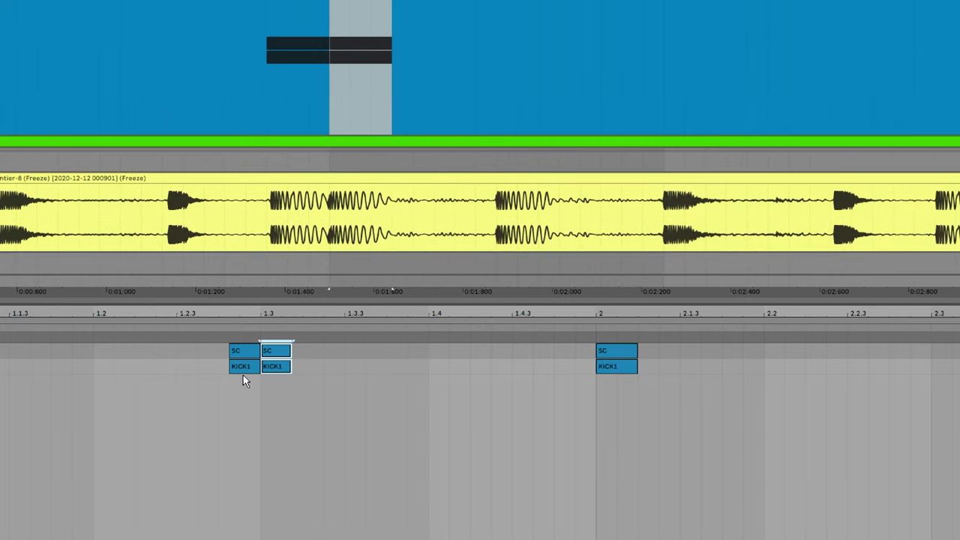
Step: Copy the shortened SC and KICK1 notes to 1.3.3 and again to 1.4.4
{"action": "left_click_drag", "start_coordinate": [287, 351], "coordinate": [370, 350]}
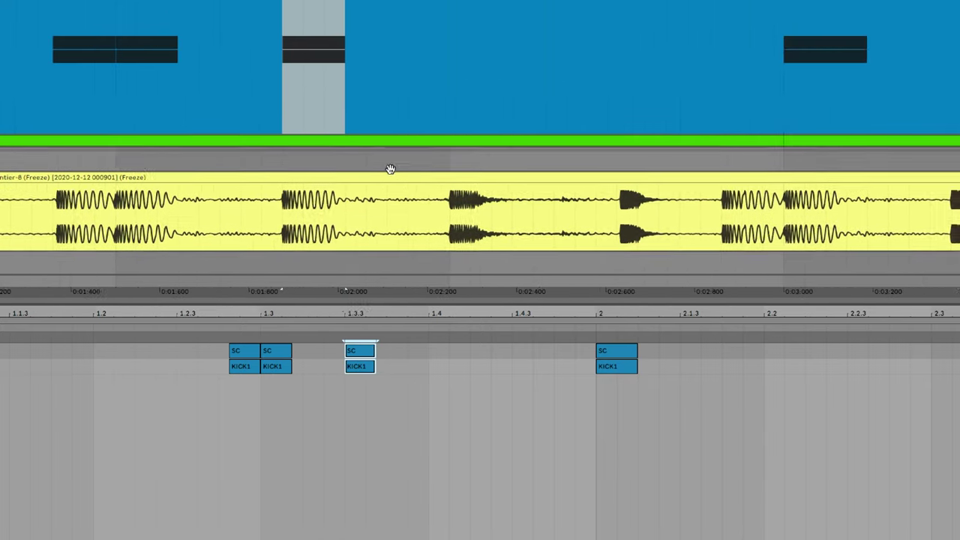
{"action": "left_click_drag", "start_coordinate": [315, 204], "coordinate": [351, 221]}
{"action": "left_click_drag", "start_coordinate": [351, 349], "coordinate": [575, 359]}
{"action": "scroll", "coordinate": [305, 183], "scroll_direction": "up", "scroll_amount": 3}
{"action": "scroll", "coordinate": [591, 368], "scroll_direction": "up", "scroll_amount": 5}
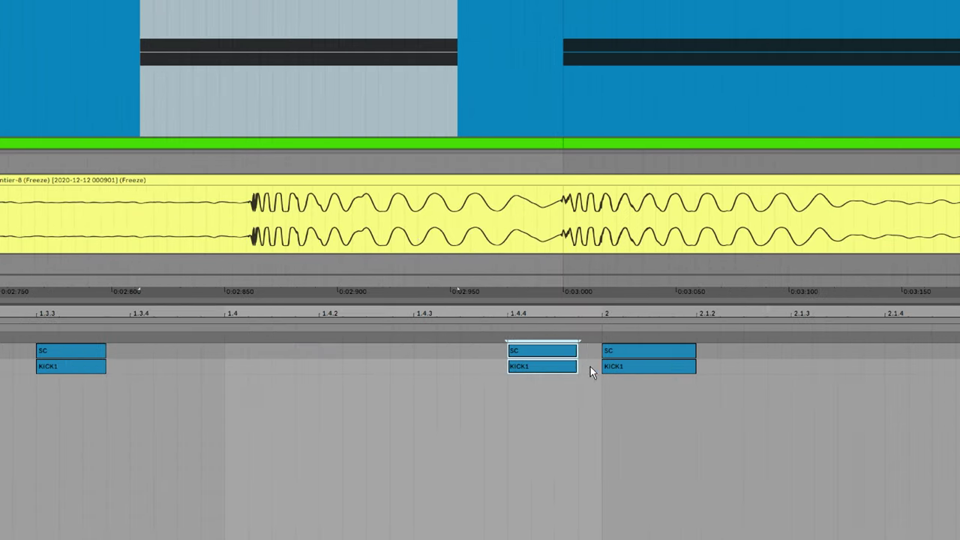
Step: Shift the copied SC and KICK1 notes closer to beat 2 and shorten them to match the break's kick there
{"action": "left_click_drag", "start_coordinate": [469, 353], "coordinate": [514, 349]}
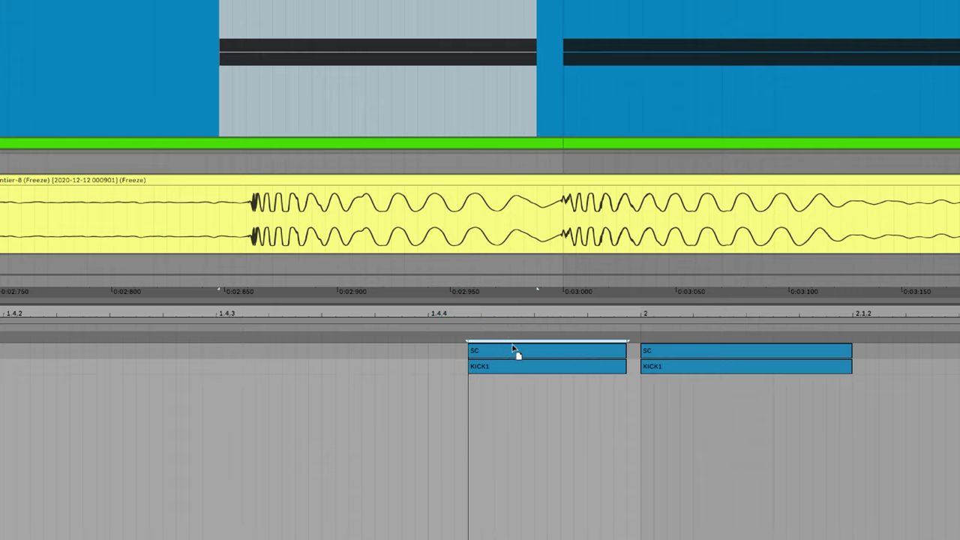
{"action": "left_click_drag", "start_coordinate": [625, 346], "coordinate": [597, 353]}
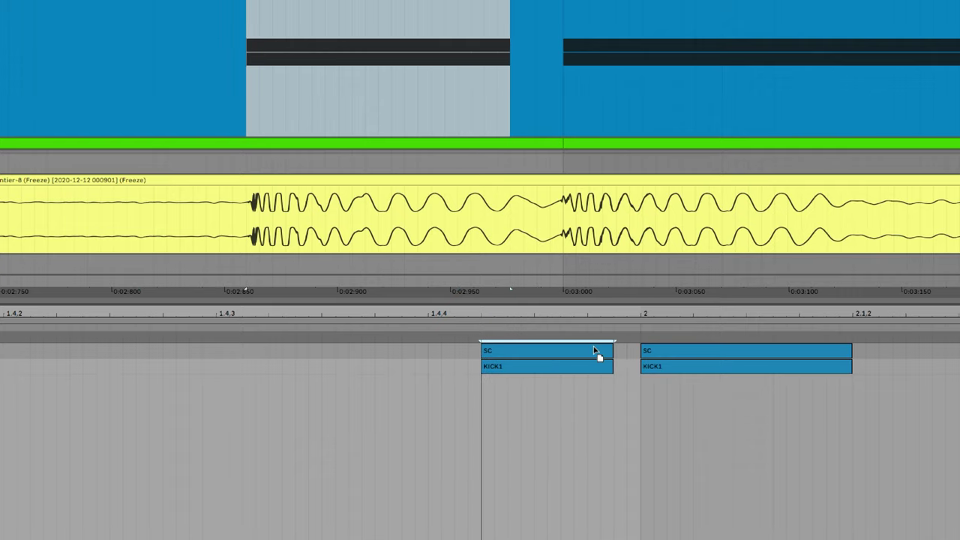
{"action": "scroll", "coordinate": [247, 178], "scroll_direction": "up", "scroll_amount": 5}
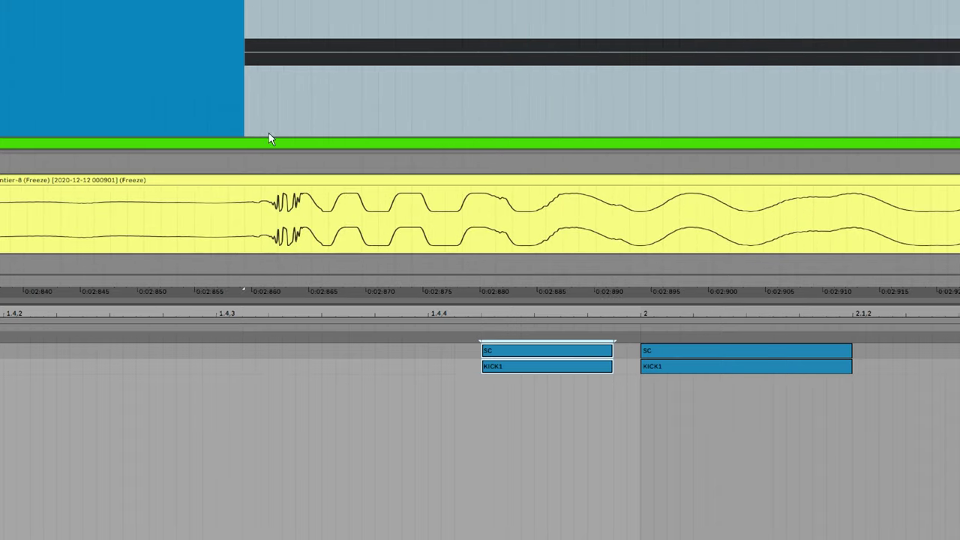
{"action": "scroll", "coordinate": [266, 155], "scroll_direction": "down", "scroll_amount": 10}
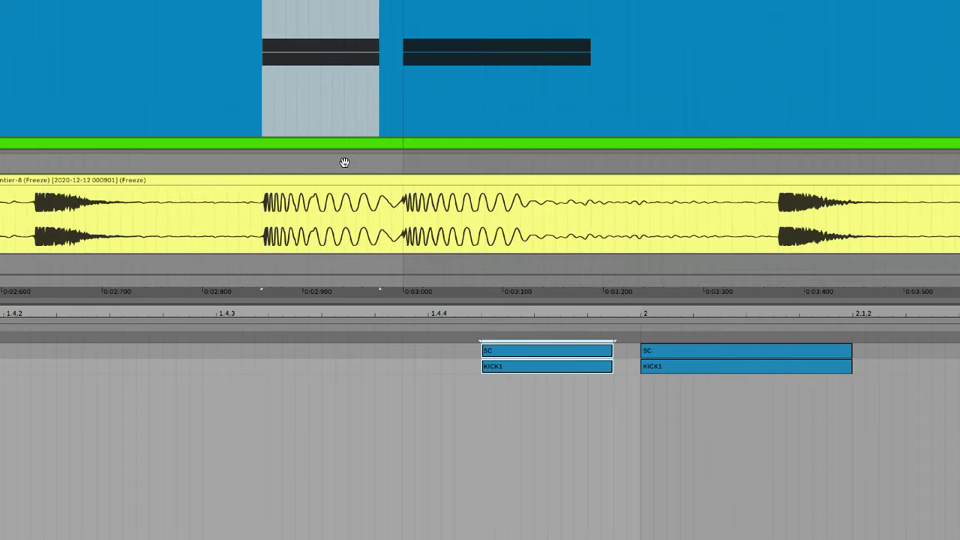
{"action": "scroll", "coordinate": [307, 196], "scroll_direction": "down", "scroll_amount": 3}
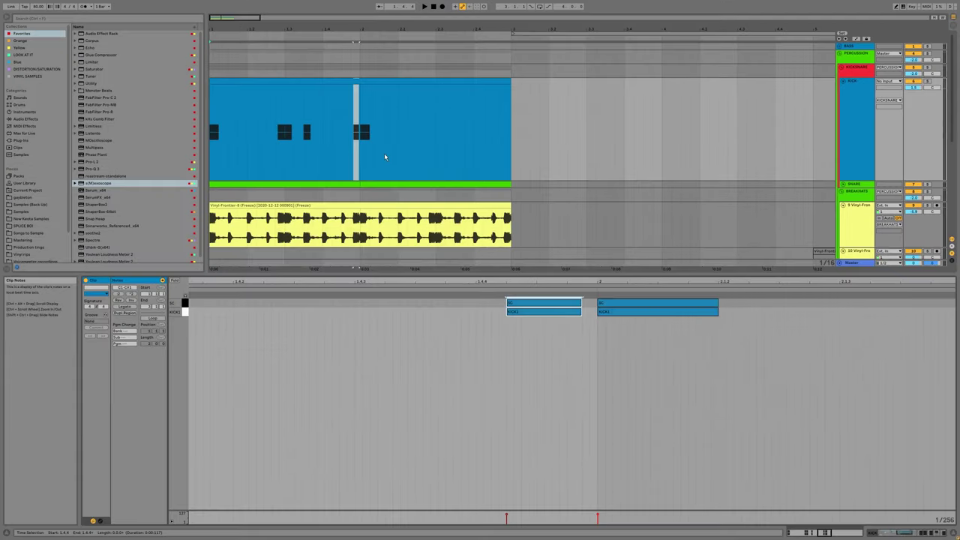
Step: Split the KICK clip at bar 2 and duplicate its first bar over the second bar
{"action": "left_click", "coordinate": [229, 79]}
{"action": "key", "text": "ctrl+e"}
{"action": "left_click", "coordinate": [336, 81]}
{"action": "key", "text": "ctrl+d"}
Step: Trim the start of the duplicated clip's SC and KICK1 notes just before beat 1.3 towards the break's kick transient
{"action": "scroll", "coordinate": [420, 158], "scroll_direction": "up", "scroll_amount": 12}
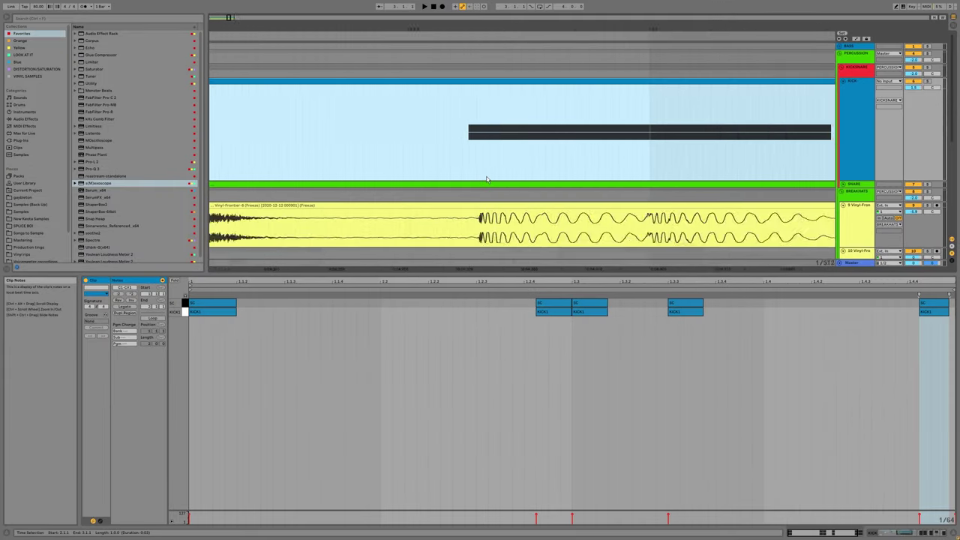
{"action": "scroll", "coordinate": [458, 202], "scroll_direction": "down", "scroll_amount": 2}
{"action": "left_click_drag", "start_coordinate": [505, 198], "coordinate": [468, 187]}
{"action": "scroll", "coordinate": [487, 320], "scroll_direction": "down", "scroll_amount": 1}
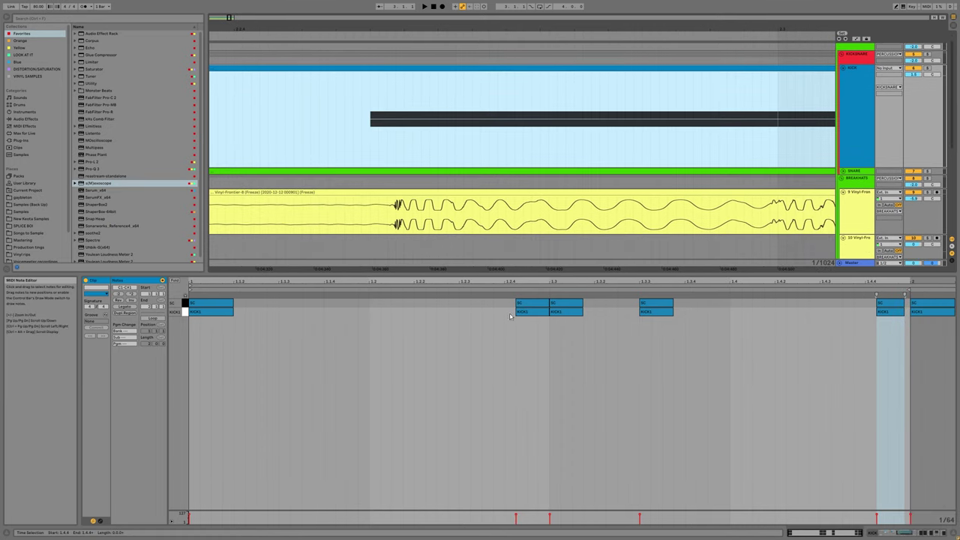
{"action": "left_click", "coordinate": [529, 309]}
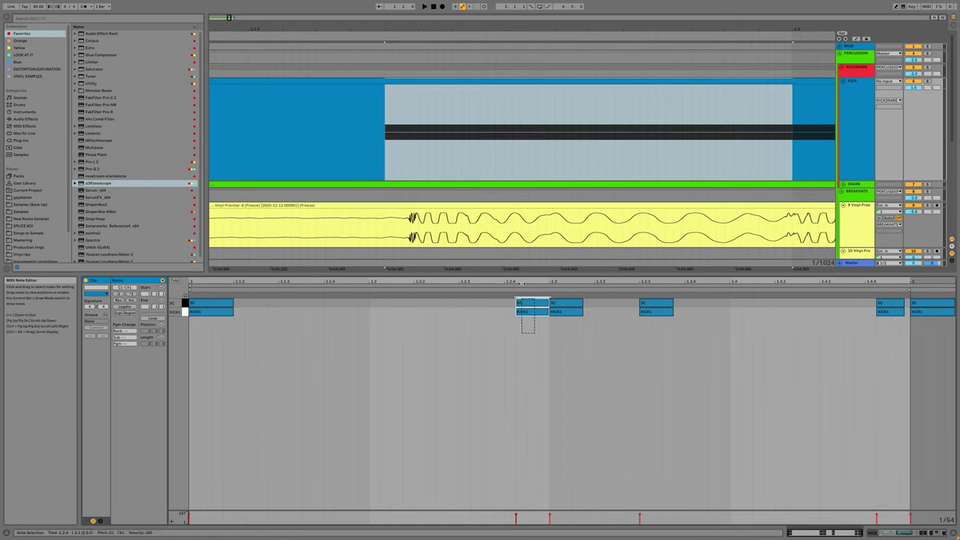
{"action": "scroll", "coordinate": [526, 328], "scroll_direction": "up", "scroll_amount": 8}
{"action": "left_click_drag", "start_coordinate": [431, 304], "coordinate": [448, 303]}
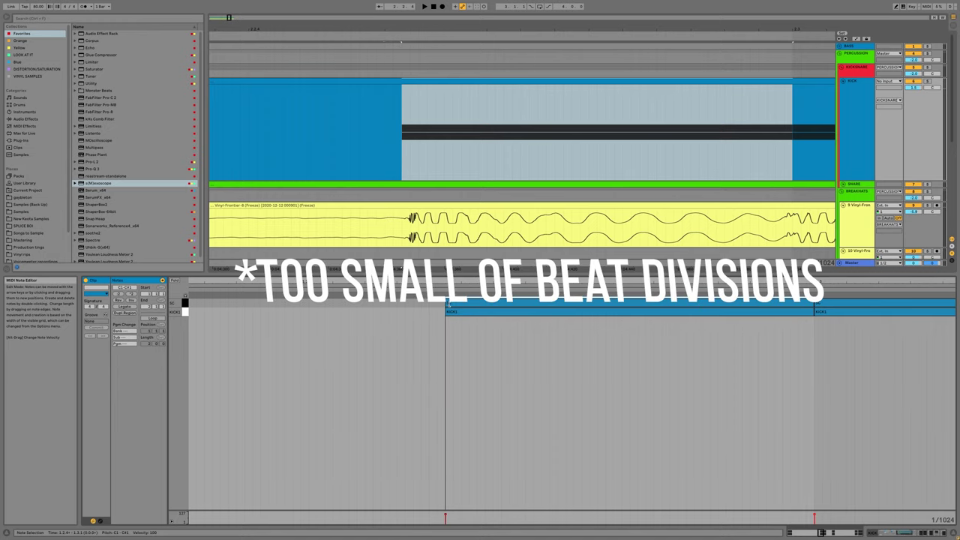
{"action": "scroll", "coordinate": [443, 195], "scroll_direction": "down", "scroll_amount": 8}
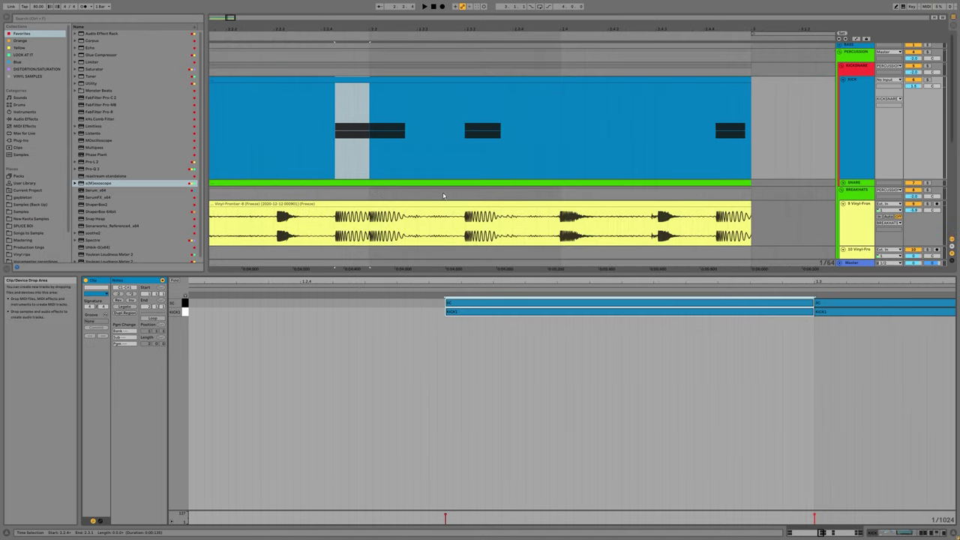
Step: Compare the start of the duplicated clip's SC and KICK1 notes at 1.3.3 with the break's kick
{"action": "scroll", "coordinate": [443, 195], "scroll_direction": "up", "scroll_amount": 8}
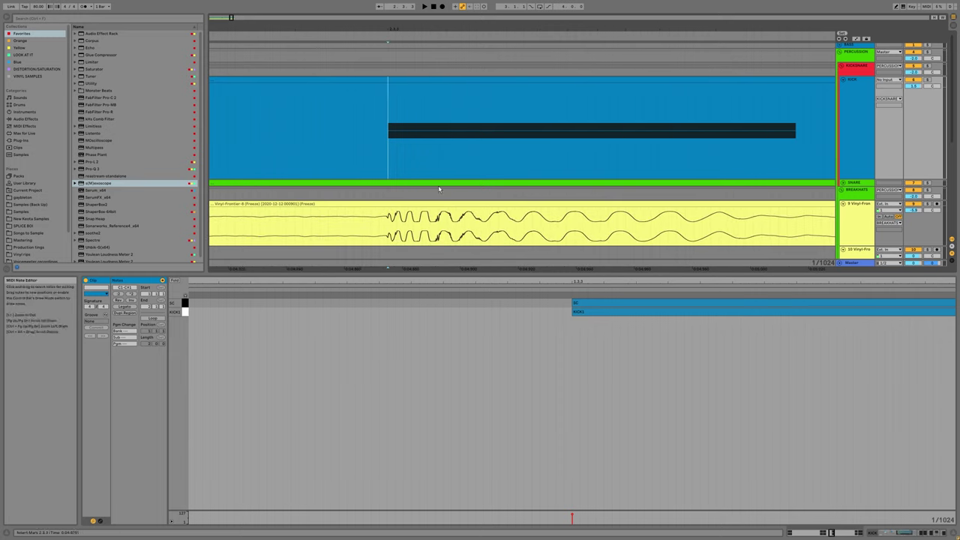
{"action": "scroll", "coordinate": [427, 192], "scroll_direction": "up", "scroll_amount": 2}
{"action": "left_click_drag", "start_coordinate": [486, 189], "coordinate": [479, 188], "text": "ctrl+alt"}
{"action": "left_click_drag", "start_coordinate": [578, 332], "coordinate": [569, 300]}
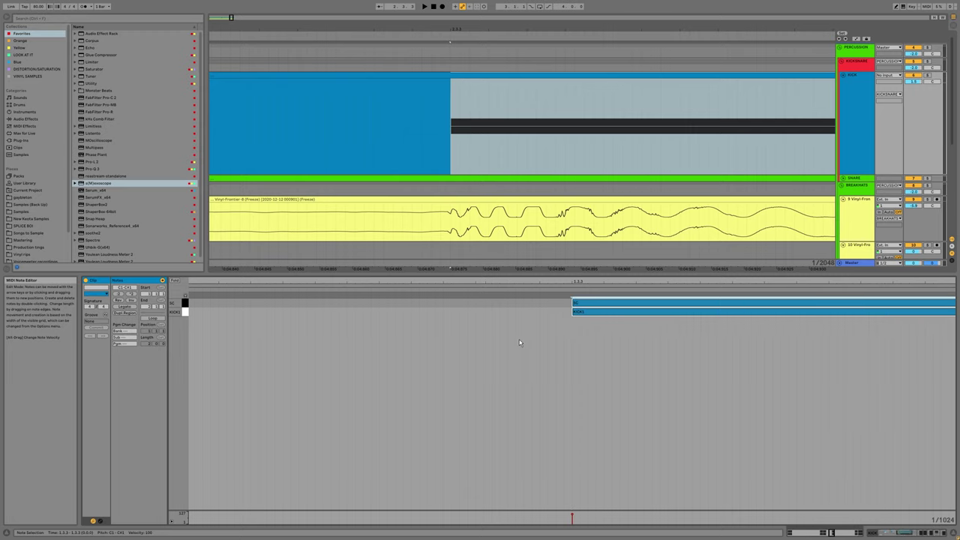
{"action": "scroll", "coordinate": [518, 338], "scroll_direction": "down", "scroll_amount": 5, "text": "ctrl"}
{"action": "scroll", "coordinate": [524, 347], "scroll_direction": "down", "scroll_amount": 4, "text": "ctrl"}
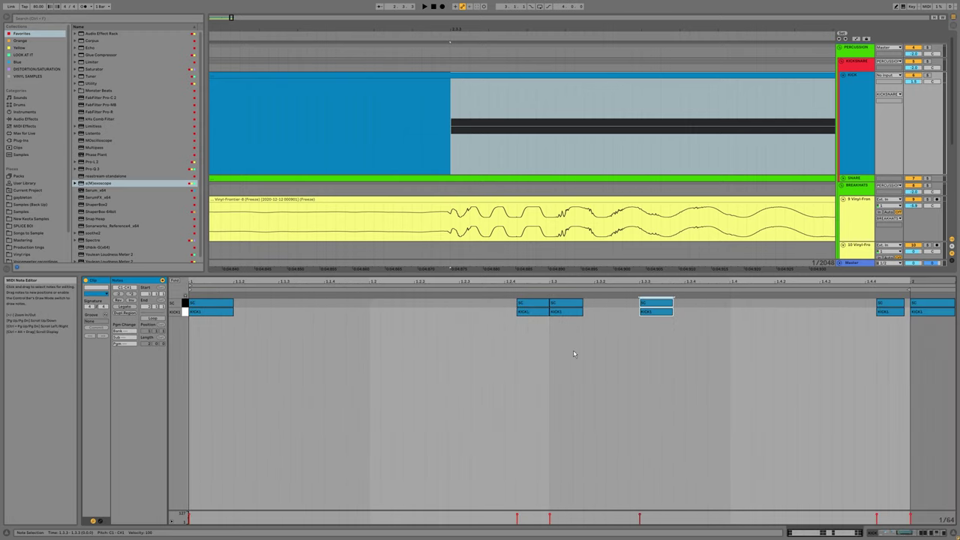
Step: Extend the start of the trimmed SC and KICK1 notes before beat 1.3 back to its earlier grid position
{"action": "left_click_drag", "start_coordinate": [609, 213], "coordinate": [561, 206], "text": "ctrl+alt"}
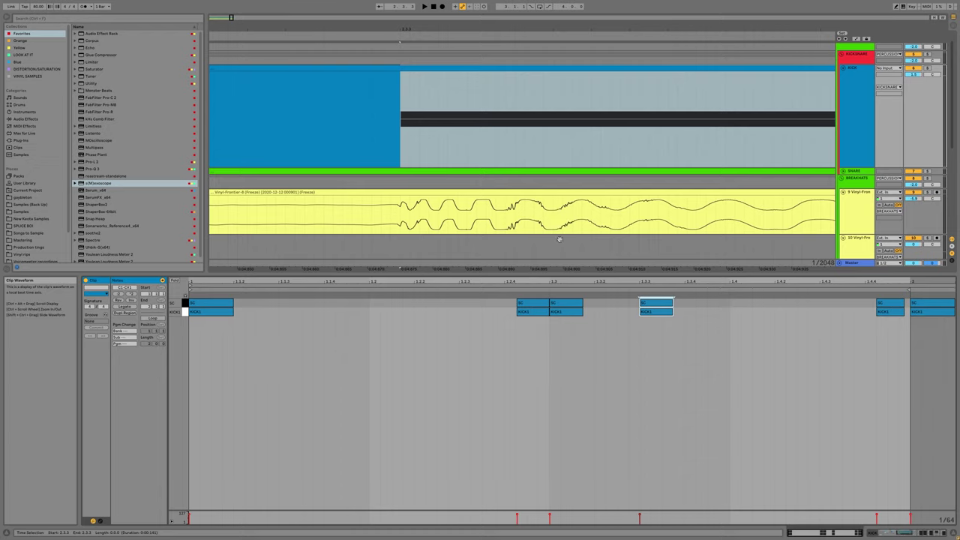
{"action": "scroll", "coordinate": [523, 322], "scroll_direction": "up", "scroll_amount": 5, "text": "ctrl"}
{"action": "left_click", "coordinate": [511, 304]}
{"action": "left_click_drag", "start_coordinate": [511, 303], "coordinate": [507, 304]}
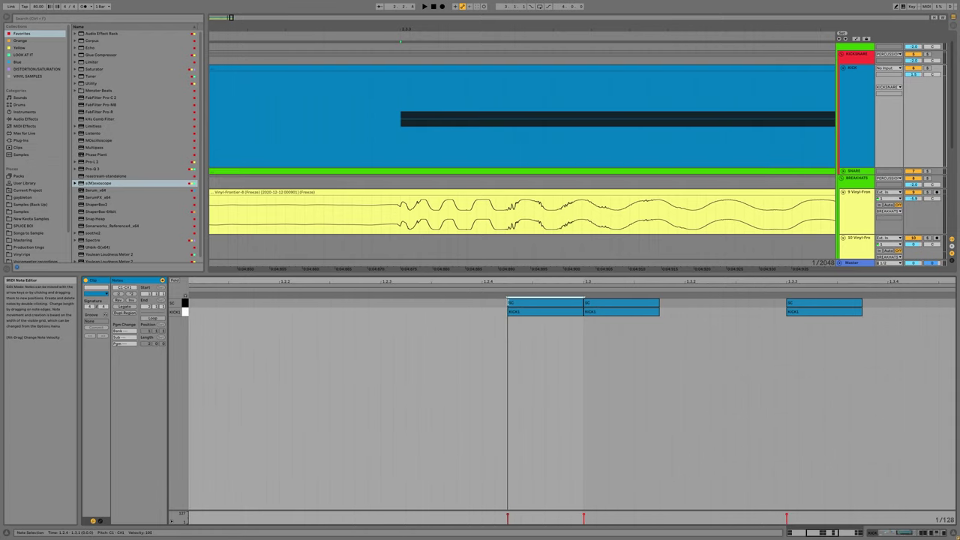
{"action": "scroll", "coordinate": [509, 310], "scroll_direction": "down", "scroll_amount": 4, "text": "ctrl"}
{"action": "scroll", "coordinate": [505, 333], "scroll_direction": "up", "scroll_amount": 5, "text": "ctrl"}
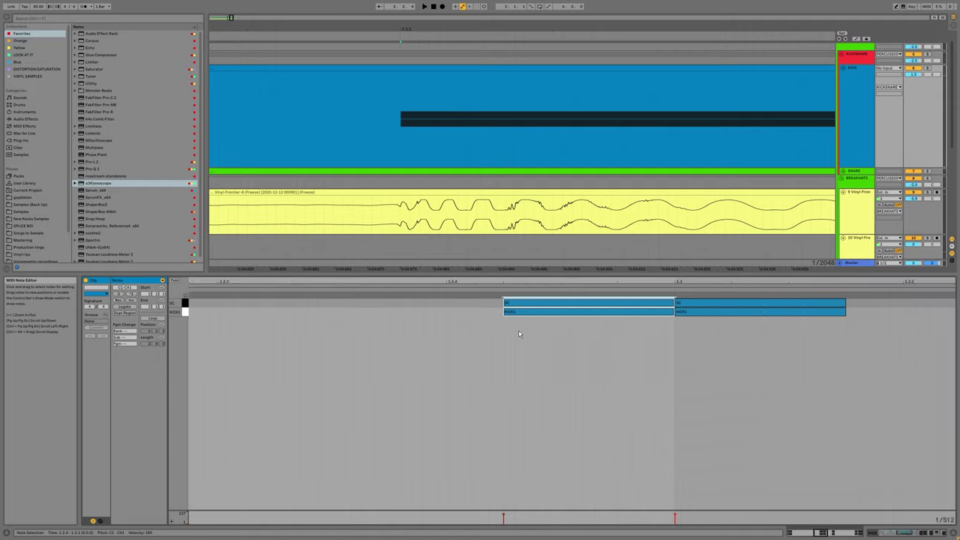
{"action": "scroll", "coordinate": [498, 340], "scroll_direction": "down", "scroll_amount": 4, "text": "ctrl"}
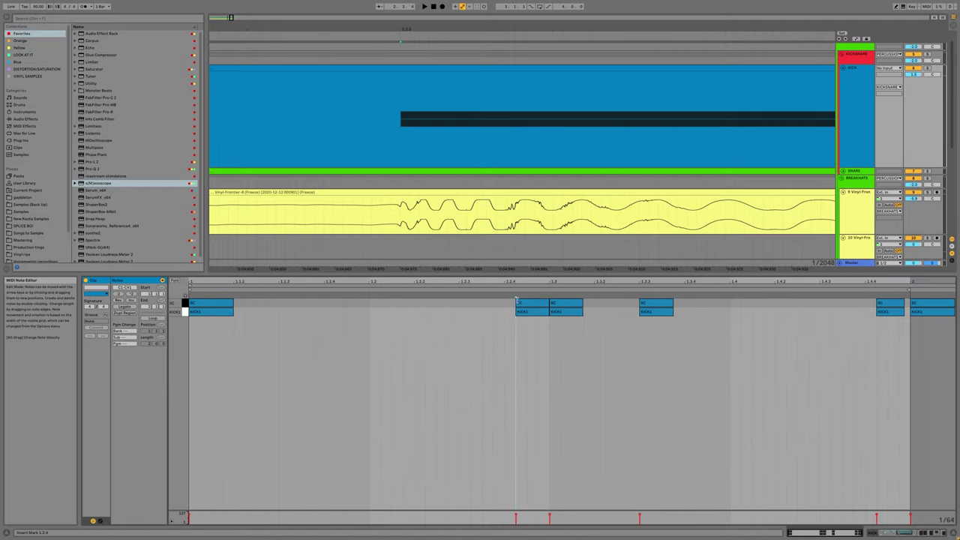
Step: Examine how the second bar's kick notes around beat 2.3 line up with the break's waveform
{"action": "left_click", "coordinate": [400, 138]}
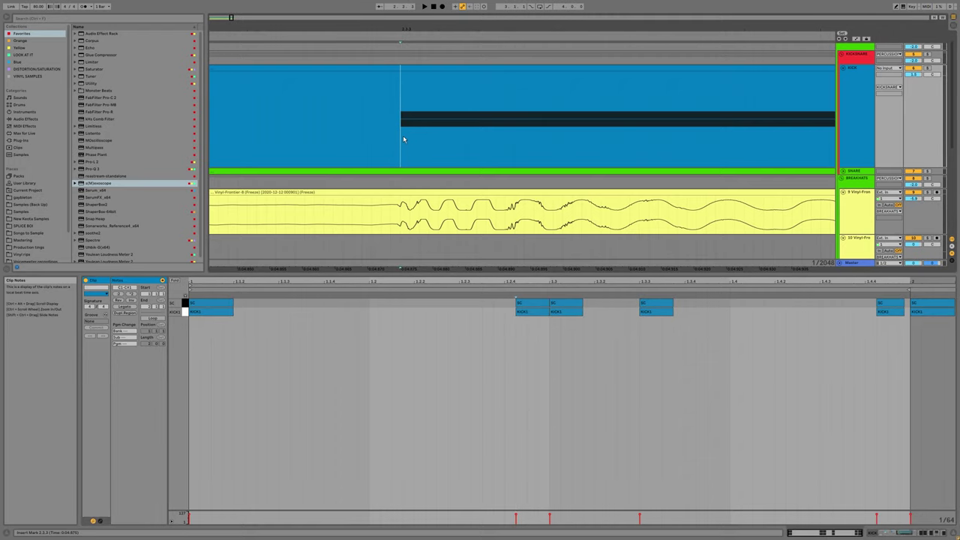
{"action": "mouse_move", "coordinate": [488, 174]}
{"action": "left_mouse_down", "text": "ctrl+alt"}
{"action": "mouse_move", "coordinate": [484, 105]}
{"action": "mouse_move", "coordinate": [495, 168]}
{"action": "left_mouse_up", "text": "ctrl+alt"}
{"action": "left_click_drag", "start_coordinate": [360, 165], "coordinate": [651, 169], "text": "ctrl+alt"}
{"action": "scroll", "coordinate": [531, 164], "scroll_direction": "down", "scroll_amount": 3}
{"action": "scroll", "coordinate": [454, 166], "scroll_direction": "down", "scroll_amount": 5}
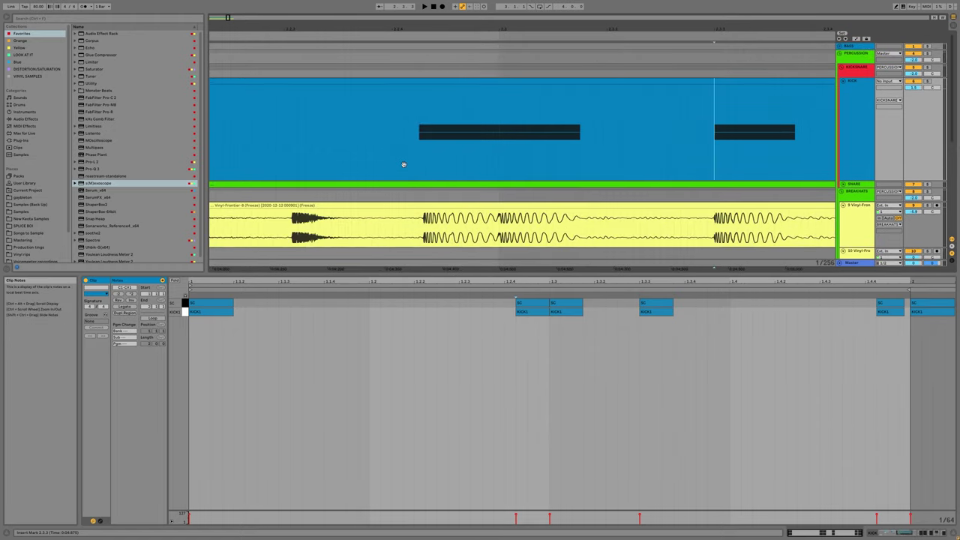
{"action": "left_click", "coordinate": [456, 167]}
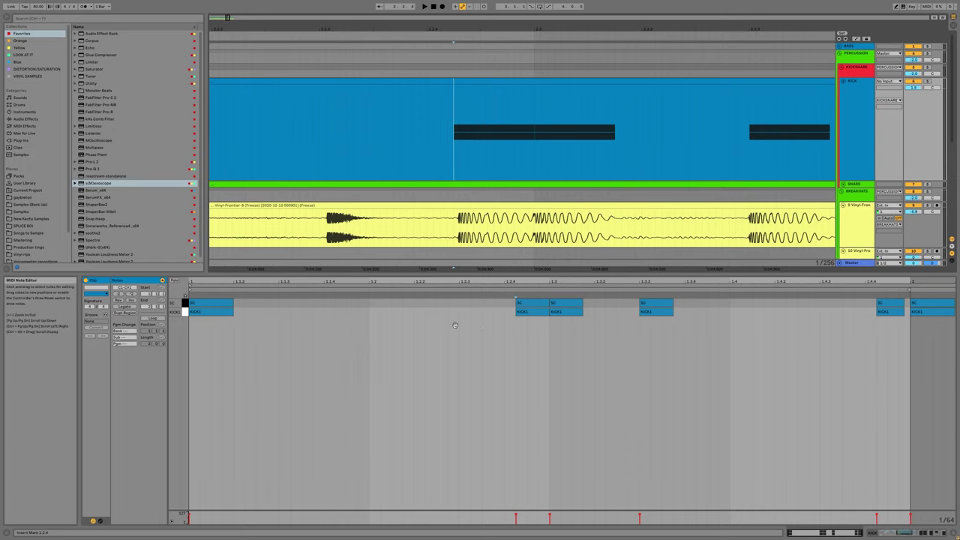
Step: Select both one-bar KICK clips and consolidate them into a single two-bar clip
{"action": "scroll", "coordinate": [420, 129], "scroll_direction": "down", "scroll_amount": 3}
{"action": "left_click", "coordinate": [368, 82]}
{"action": "scroll", "coordinate": [372, 83], "scroll_direction": "down", "scroll_amount": 5}
{"action": "left_click", "coordinate": [301, 80], "text": "shift"}
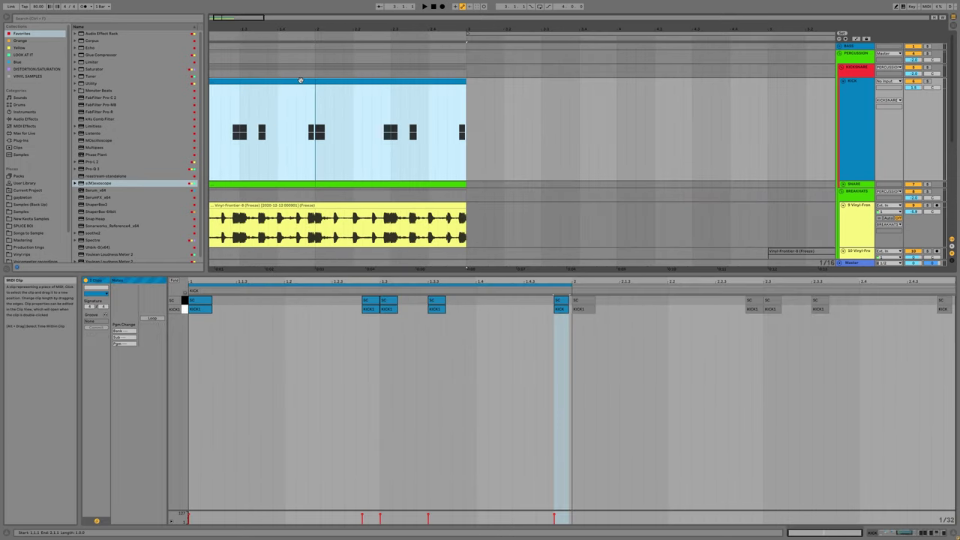
Step: Examine the consolidated KICK clip's note alignment with the break's hits, especially around beat 1.3
{"action": "scroll", "coordinate": [518, 95], "scroll_direction": "up", "scroll_amount": 5}
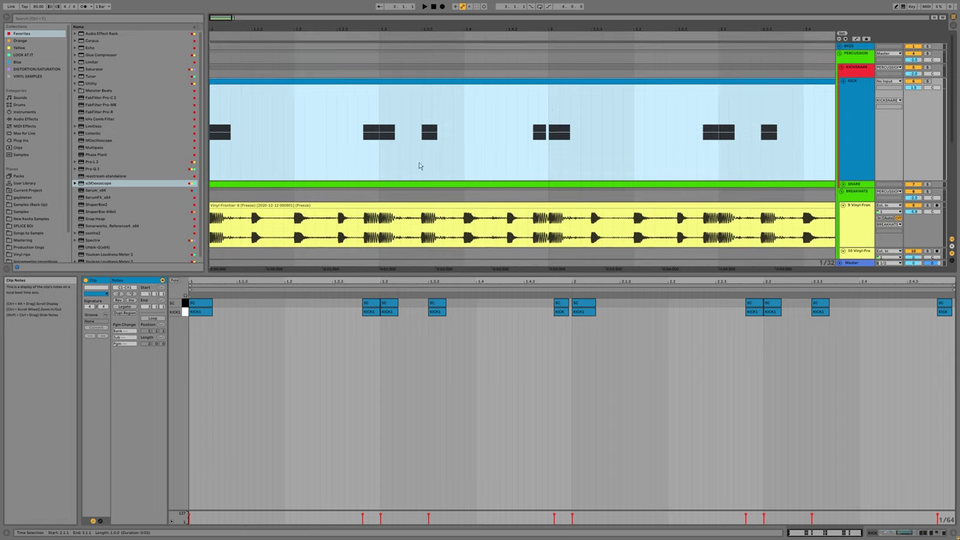
{"action": "scroll", "coordinate": [450, 157], "scroll_direction": "up", "scroll_amount": 2}
{"action": "scroll", "coordinate": [414, 154], "scroll_direction": "up", "scroll_amount": 3}
{"action": "scroll", "coordinate": [370, 151], "scroll_direction": "down", "scroll_amount": 2}
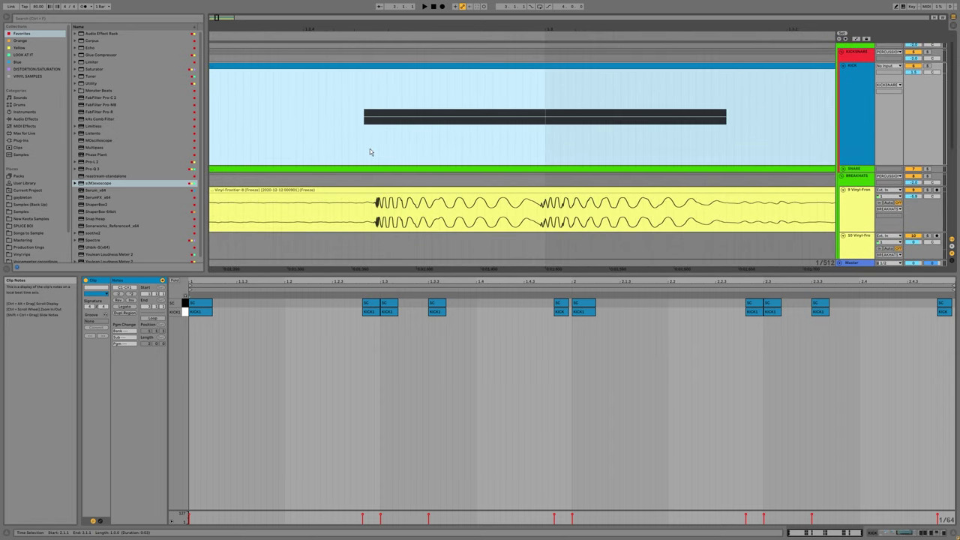
{"action": "left_click", "coordinate": [370, 148]}
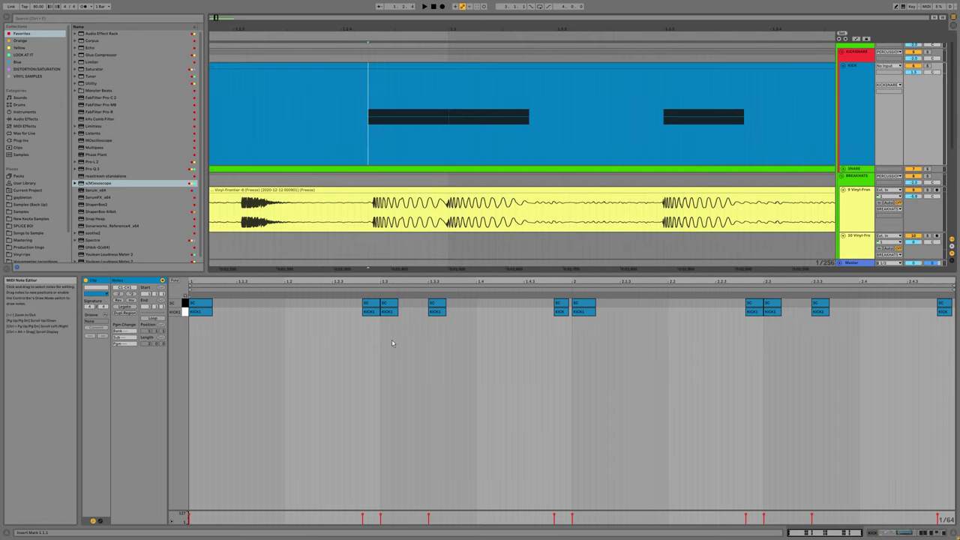
{"action": "scroll", "coordinate": [365, 332], "scroll_direction": "up", "scroll_amount": 2}
{"action": "scroll", "coordinate": [370, 337], "scroll_direction": "down", "scroll_amount": 2}
{"action": "right_click", "coordinate": [357, 335]}
{"action": "left_click_drag", "start_coordinate": [422, 184], "coordinate": [460, 186]}
{"action": "scroll", "coordinate": [446, 180], "scroll_direction": "up", "scroll_amount": 4}
{"action": "scroll", "coordinate": [431, 171], "scroll_direction": "down", "scroll_amount": 5}
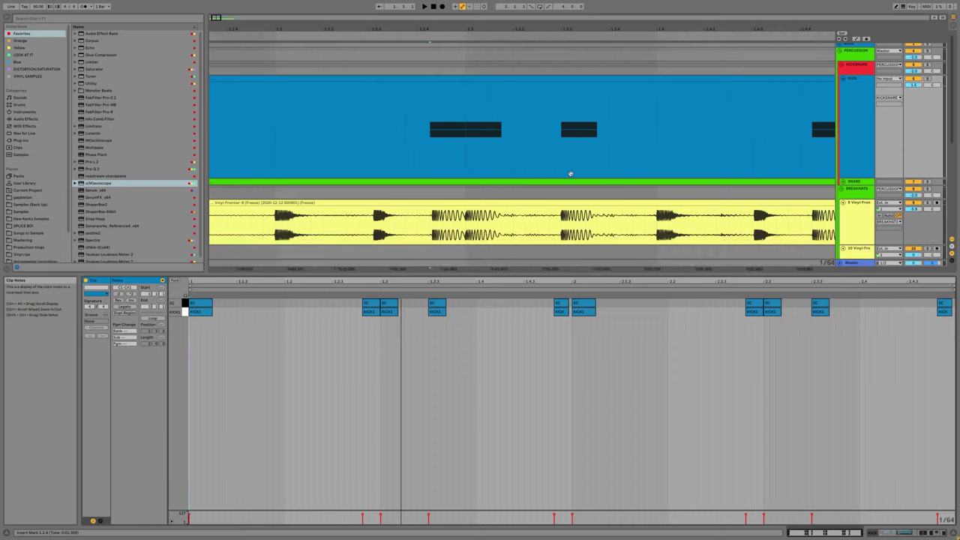
{"action": "left_click_drag", "start_coordinate": [570, 174], "coordinate": [451, 169]}
{"action": "scroll", "coordinate": [442, 168], "scroll_direction": "down", "scroll_amount": 3}
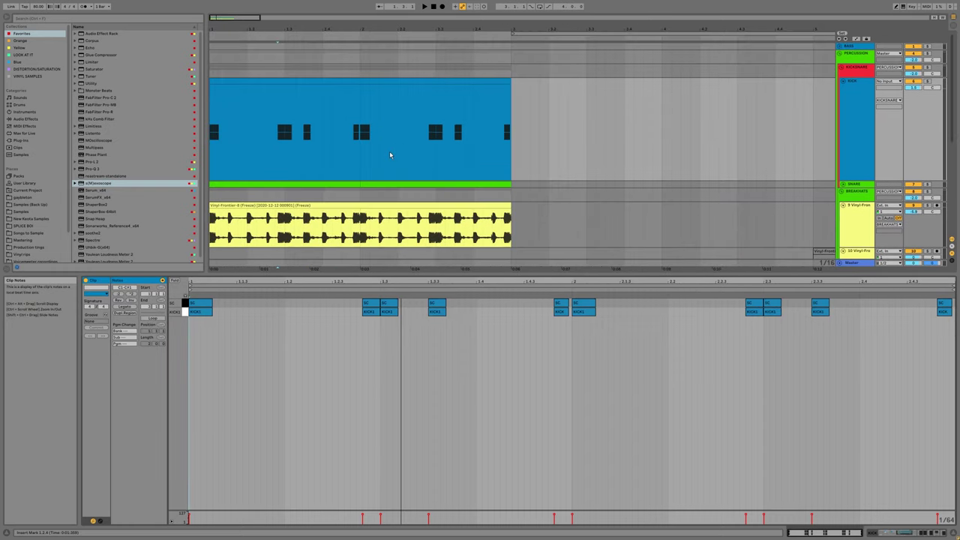
Step: Select the two-bar KICK clip and play the kick pattern layered with the break from the start
{"action": "left_click", "coordinate": [236, 89]}
{"action": "key", "text": "space"}
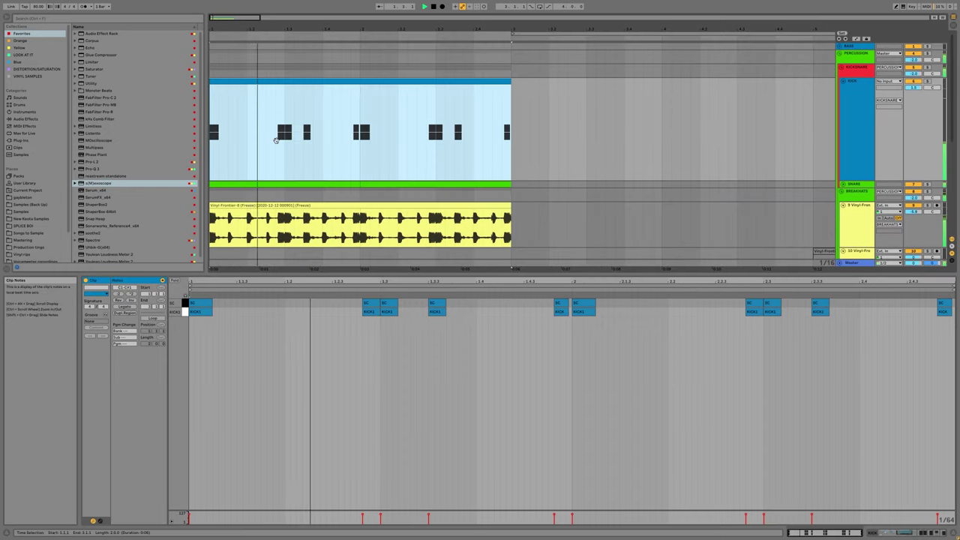
{"action": "scroll", "coordinate": [293, 105], "scroll_direction": "down", "scroll_amount": 2}
{"action": "scroll", "coordinate": [315, 112], "scroll_direction": "up", "scroll_amount": 3}
Step: Show the KICK track's Drum Rack and open the device chain of its SC pad
{"action": "left_click", "coordinate": [223, 190]}
{"action": "left_click", "coordinate": [221, 78]}
{"action": "left_click", "coordinate": [221, 70]}
{"action": "key", "text": "shift+Tab"}
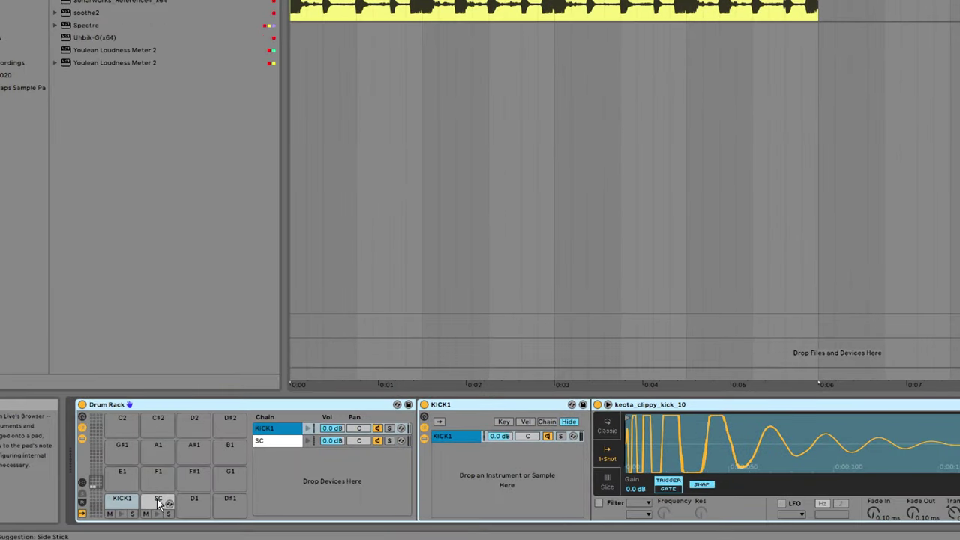
{"action": "left_click", "coordinate": [158, 502]}
{"action": "left_click", "coordinate": [275, 441]}
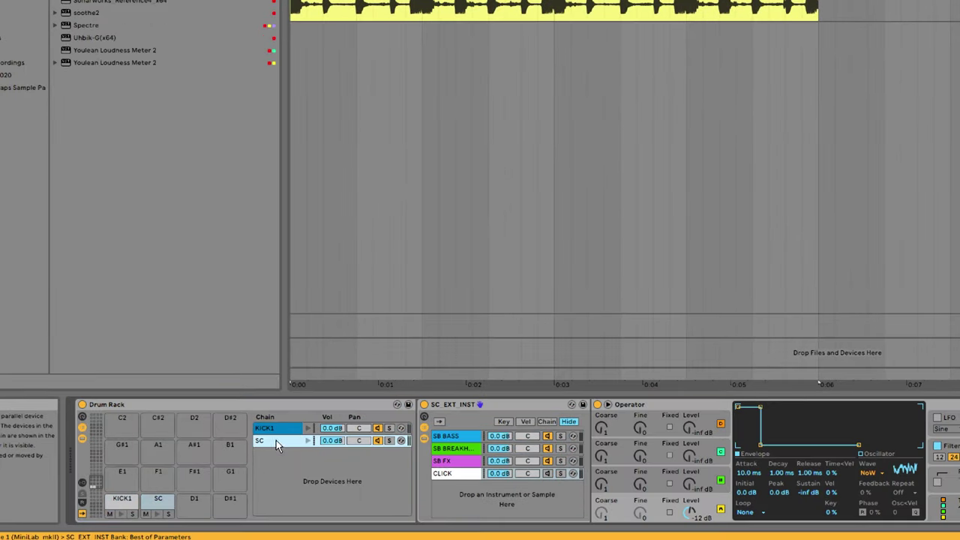
Step: Select all the SC_EXT_INST chains from SB BASS through CLICK to inspect them
{"action": "left_click", "coordinate": [444, 473]}
{"action": "left_click", "coordinate": [453, 438], "text": "shift"}
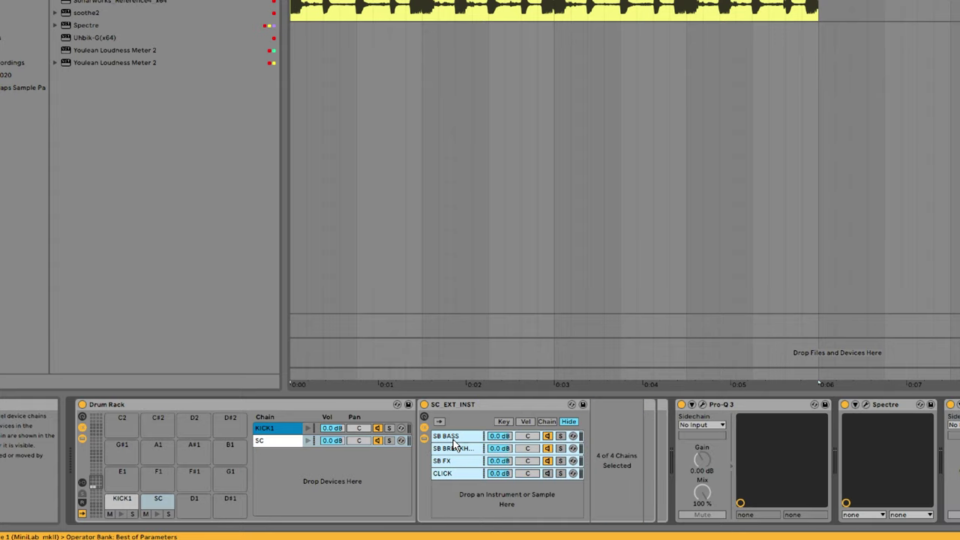
{"action": "left_click", "coordinate": [348, 455]}
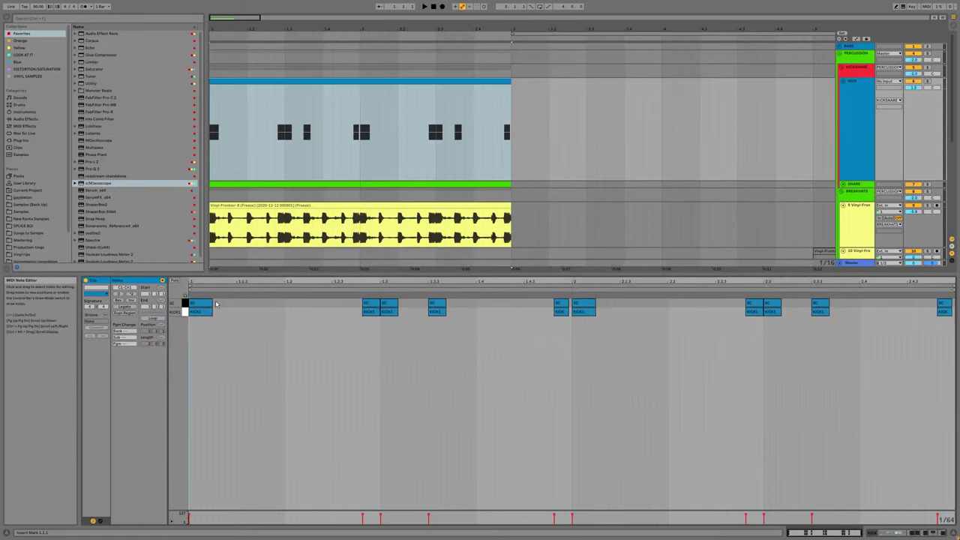
Step: Duplicate the KICK1 pad onto the Drum Rack's D1 pad as KICK2 and set the copy's sample fade-out to 79.5 ms
{"action": "left_click_drag", "start_coordinate": [256, 304], "coordinate": [669, 318]}
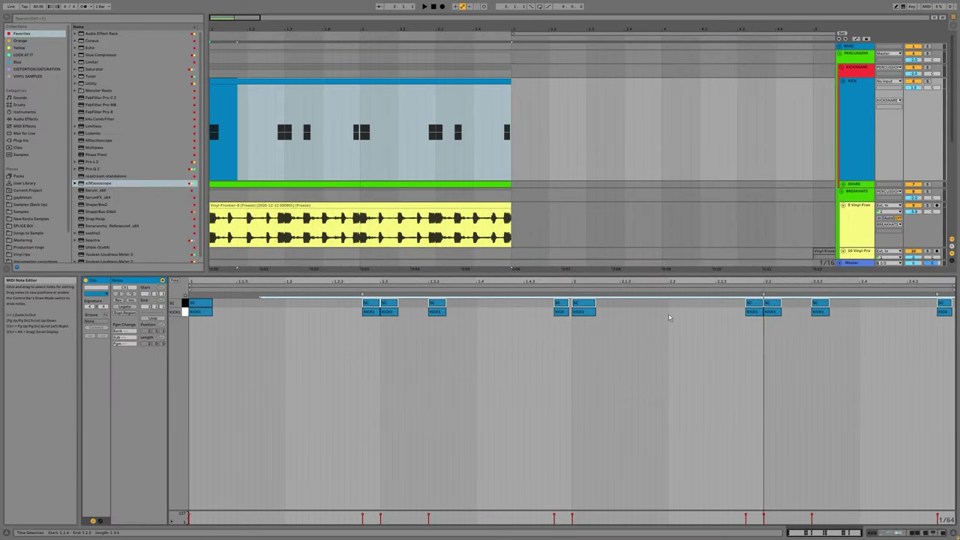
{"action": "key", "text": "shift+Tab"}
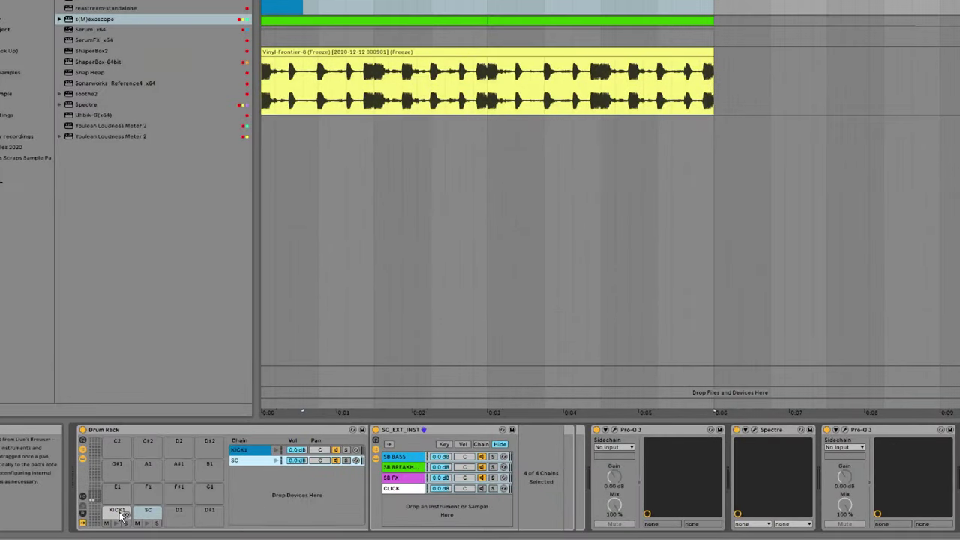
{"action": "left_click", "coordinate": [118, 514]}
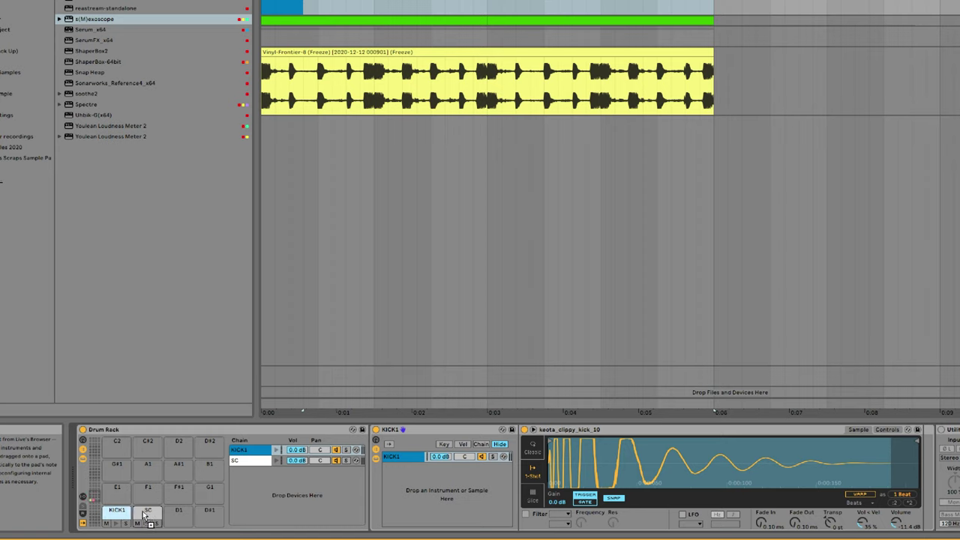
{"action": "left_click_drag", "start_coordinate": [178, 516], "coordinate": [178, 515]}
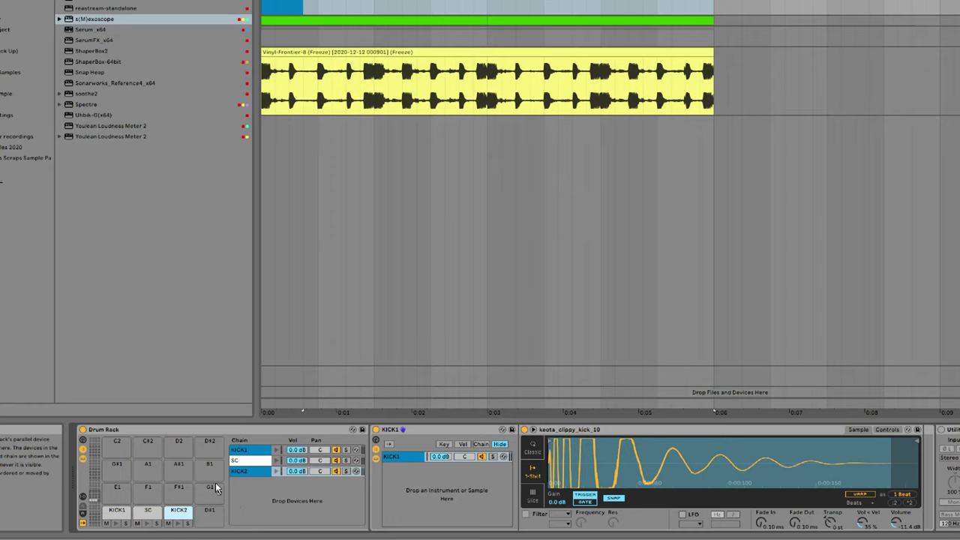
{"action": "scroll", "coordinate": [483, 477], "scroll_direction": "right", "scroll_amount": 5}
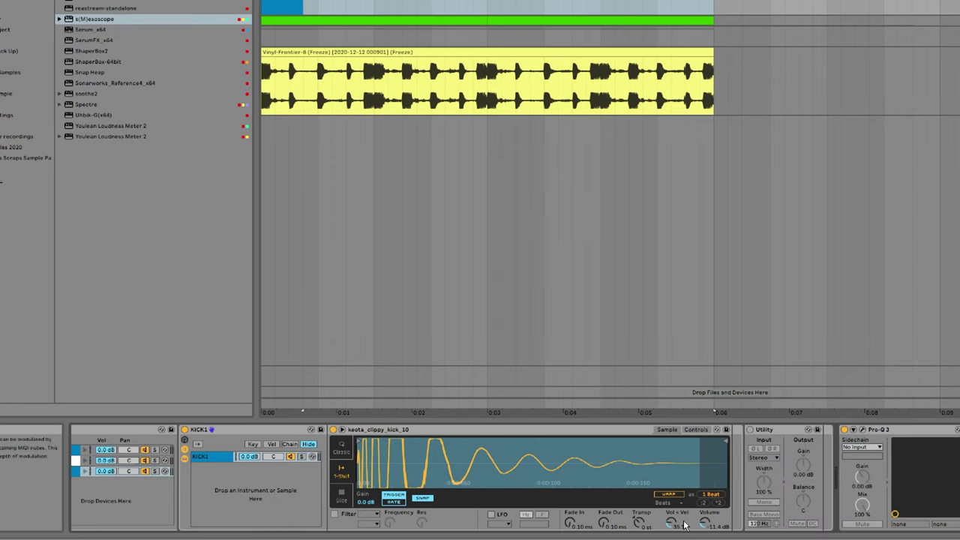
{"action": "left_click_drag", "start_coordinate": [602, 523], "coordinate": [603, 503]}
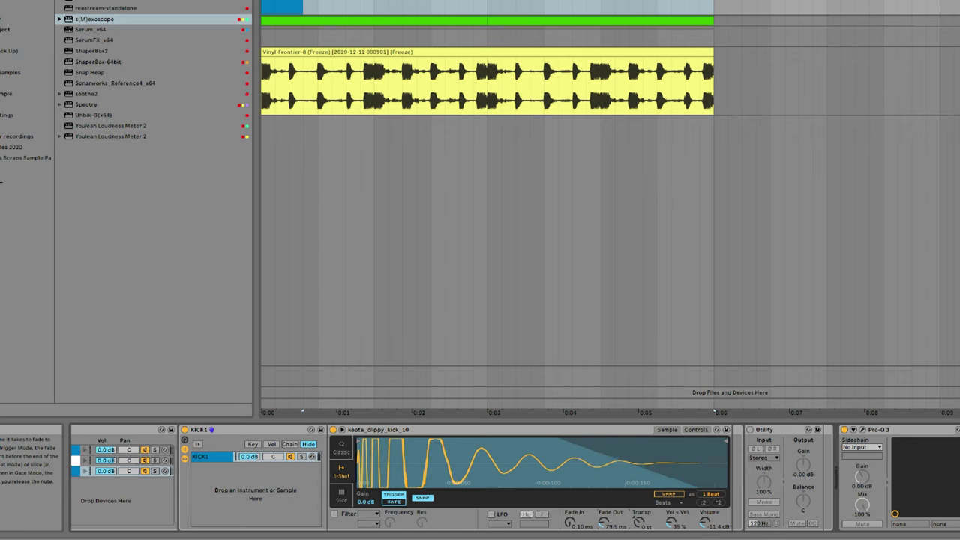
Step: Add EQ Eight after the KICK2 sample with a high-shelf cut of about 7.8 dB near 1.6 kHz, and trim the sample's end
{"action": "scroll", "coordinate": [675, 463], "scroll_direction": "right", "scroll_amount": 2}
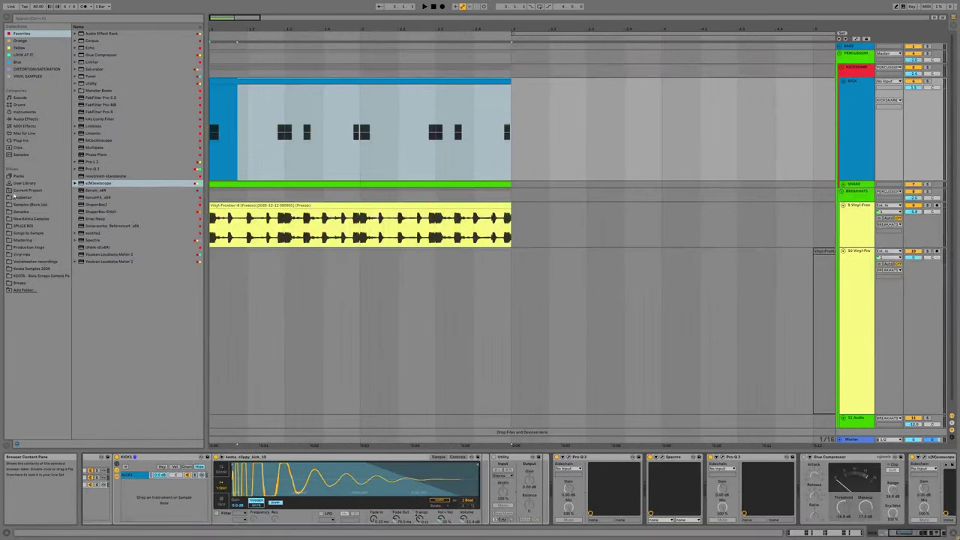
{"action": "left_click", "coordinate": [27, 119]}
{"action": "left_click_drag", "start_coordinate": [95, 135], "coordinate": [106, 129]}
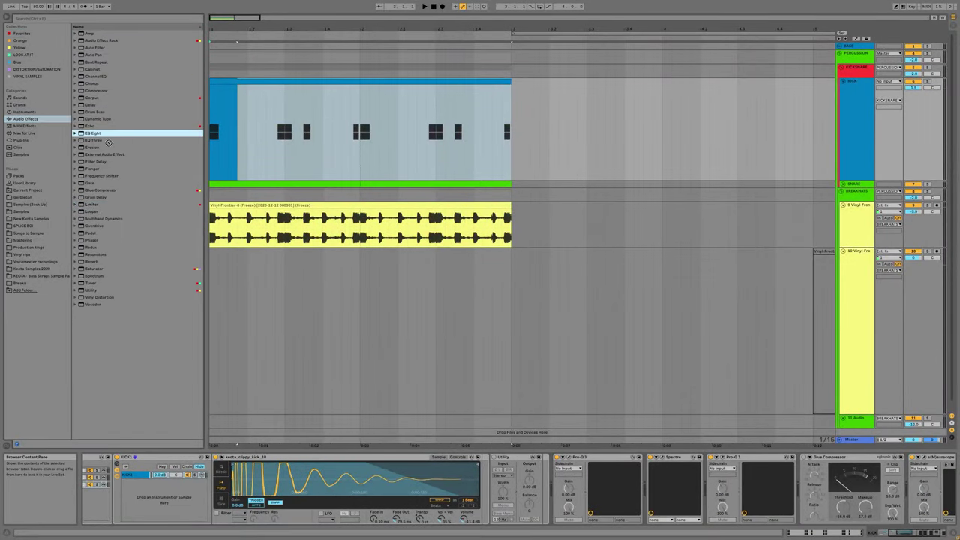
{"action": "left_click_drag", "start_coordinate": [472, 444], "coordinate": [537, 493]}
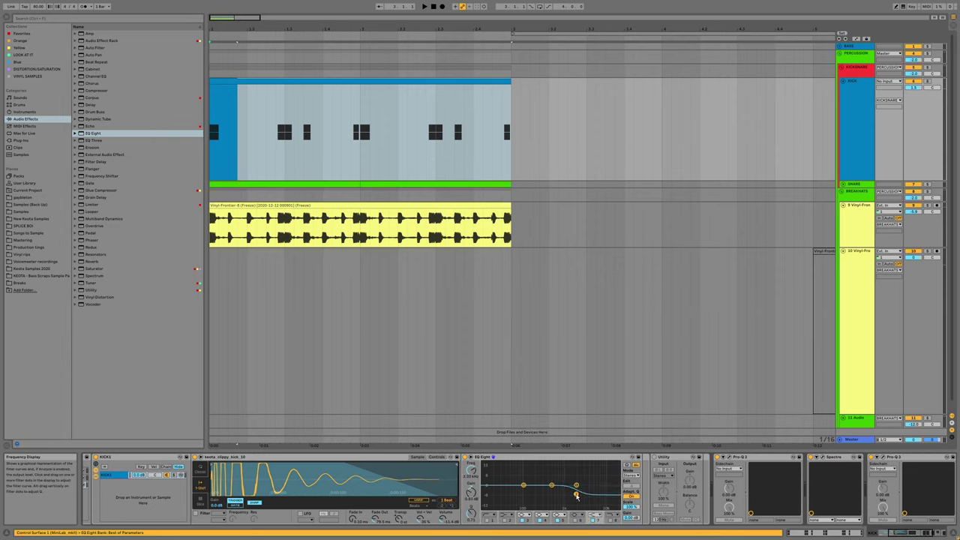
{"action": "left_click_drag", "start_coordinate": [576, 495], "coordinate": [572, 496]}
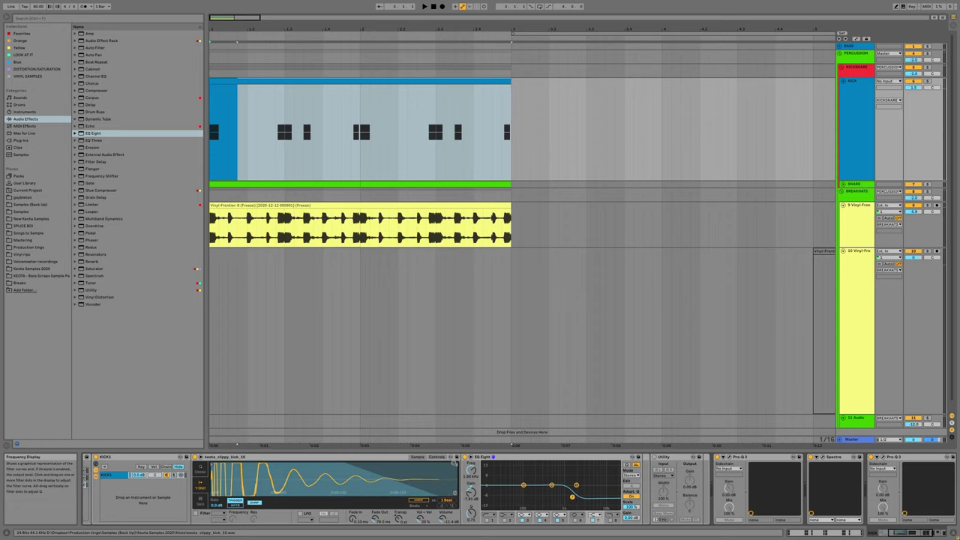
{"action": "left_click_drag", "start_coordinate": [453, 464], "coordinate": [429, 466]}
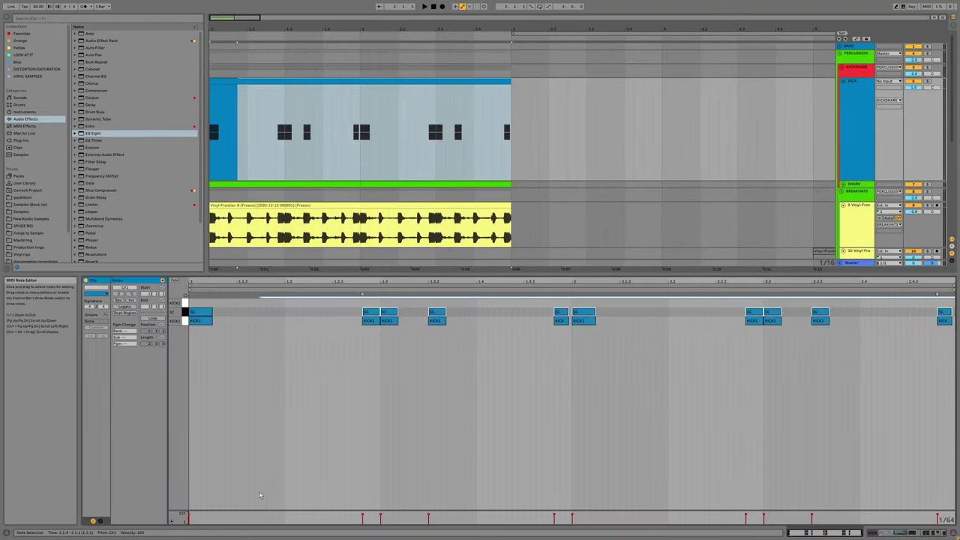
Step: Move the KICK1 notes just before beats 1.3, 2, 2.3 and the clip's end up to the KICK2 row
{"action": "left_click_drag", "start_coordinate": [335, 324], "coordinate": [370, 327]}
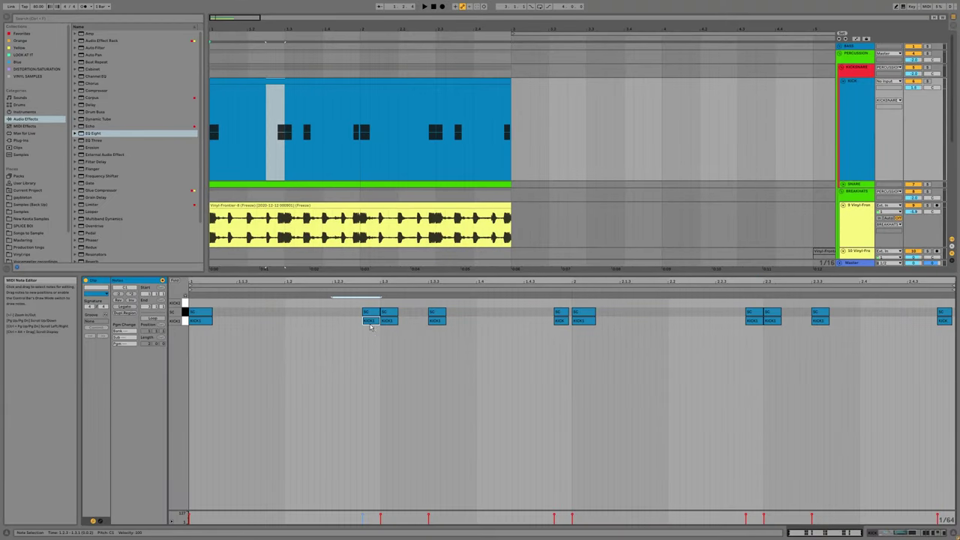
{"action": "key", "text": "Up"}
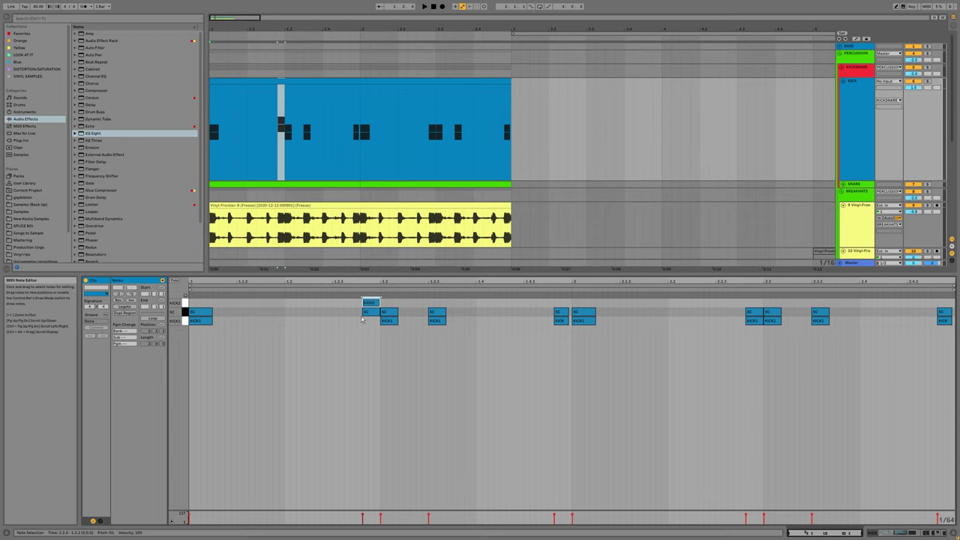
{"action": "left_click_drag", "start_coordinate": [567, 336], "coordinate": [560, 322]}
{"action": "key", "text": "Up"}
{"action": "key", "text": "Up"}
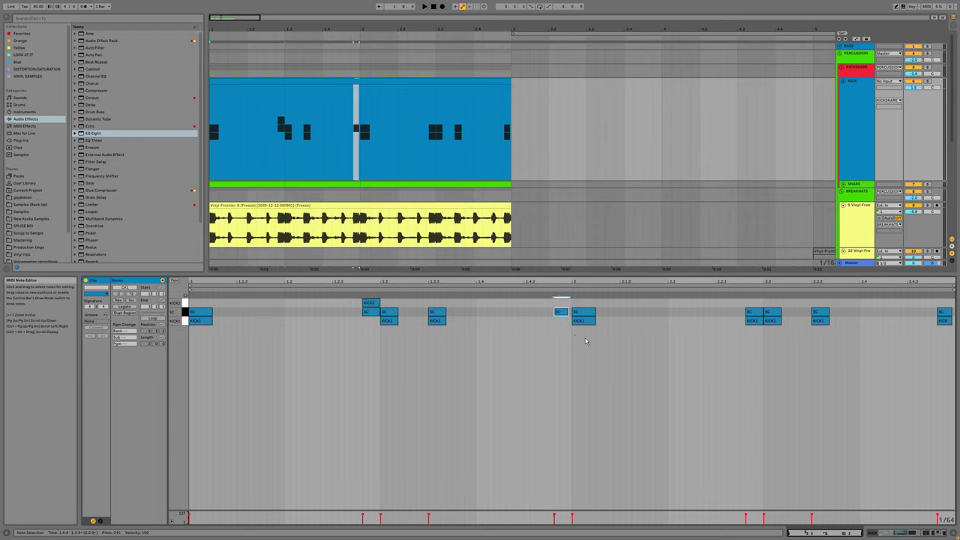
{"action": "left_click", "coordinate": [756, 325]}
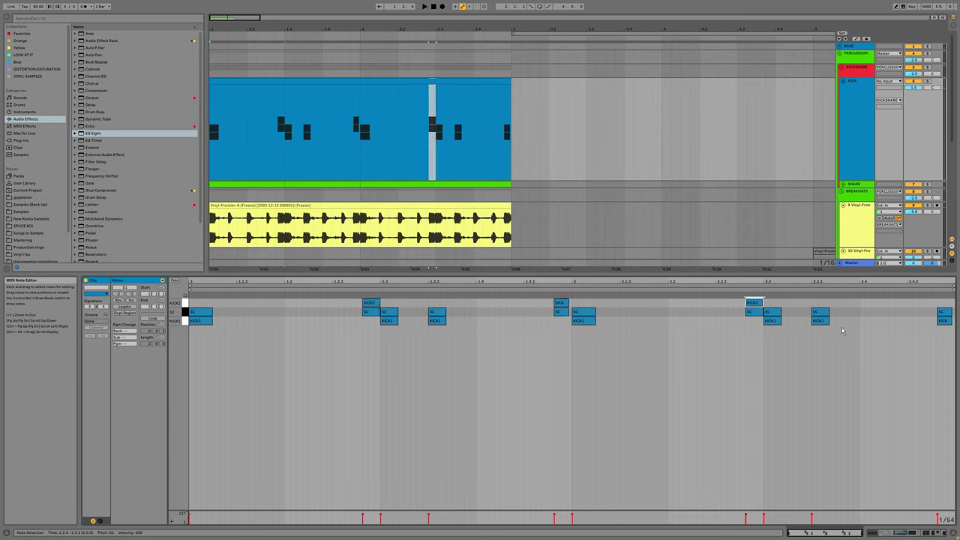
{"action": "left_click", "coordinate": [944, 325]}
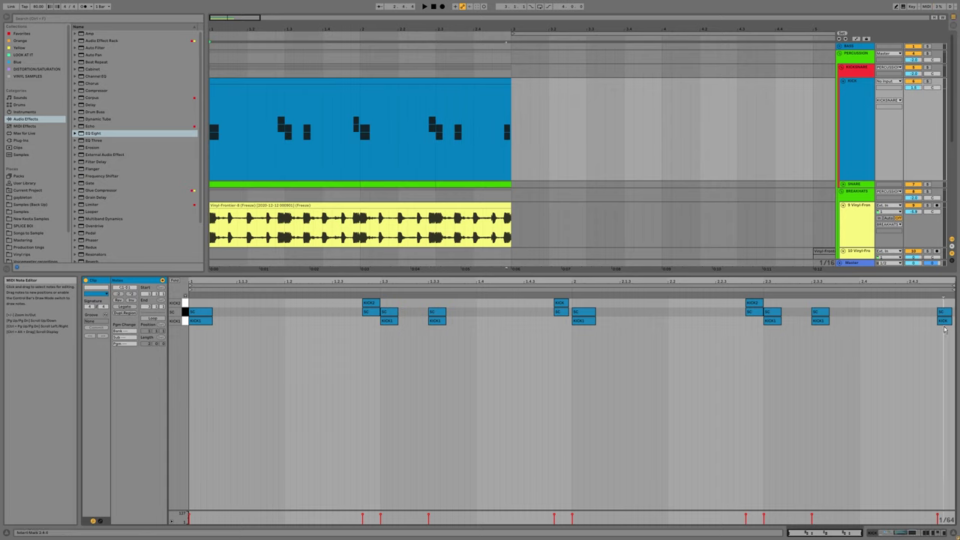
Step: Select the two-bar KICK clip and play the alternating kick pattern with the break
{"action": "left_click", "coordinate": [242, 80]}
{"action": "key", "text": "space"}
{"action": "key", "text": "space"}
Step: Rename the duplicated kick's instrument rack and its inner chain to KICK2
{"action": "key", "text": "shift+Tab"}
{"action": "scroll", "coordinate": [361, 496], "scroll_direction": "down", "scroll_amount": 1}
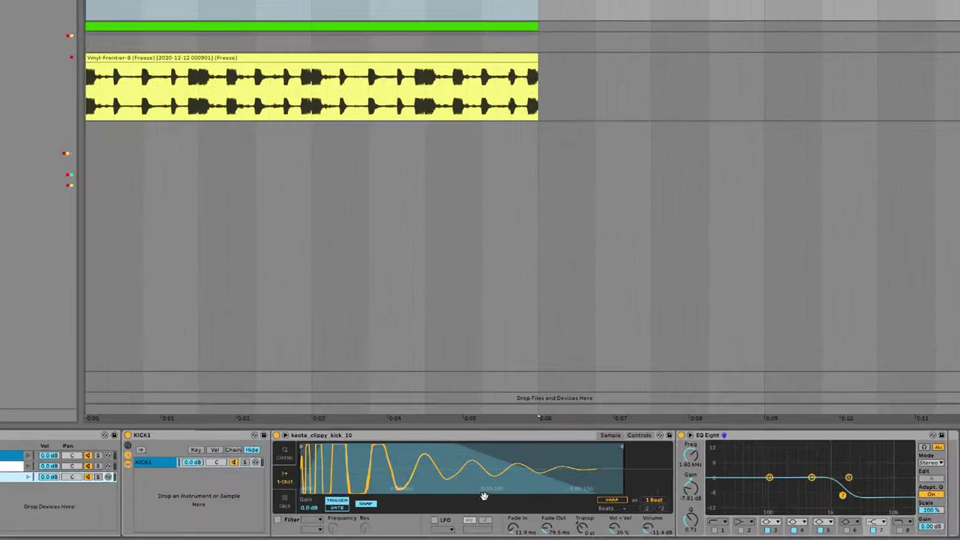
{"action": "left_click_drag", "start_coordinate": [475, 498], "coordinate": [434, 491]}
{"action": "left_click", "coordinate": [99, 435]}
{"action": "key", "text": "ctrl+r"}
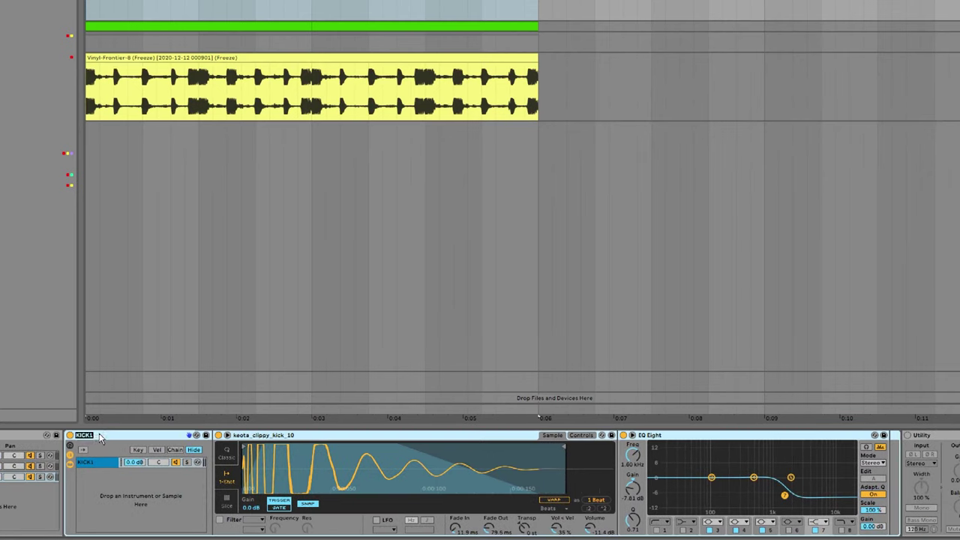
{"action": "left_click", "coordinate": [90, 467]}
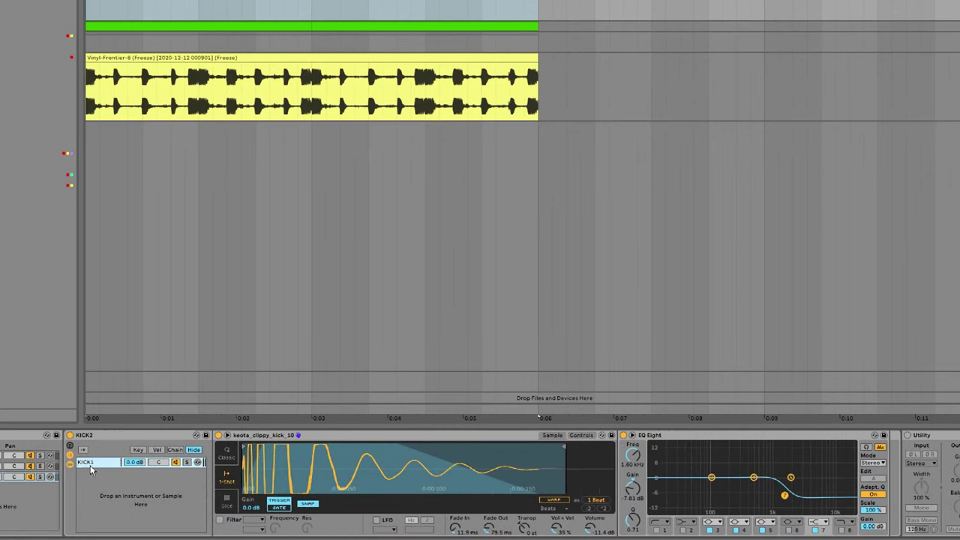
{"action": "type", "text": "2"}
{"action": "key", "text": "Return"}
Step: Set the KICK2 sample's fade-in to 10.4 ms while auditioning the pattern
{"action": "key", "text": "space"}
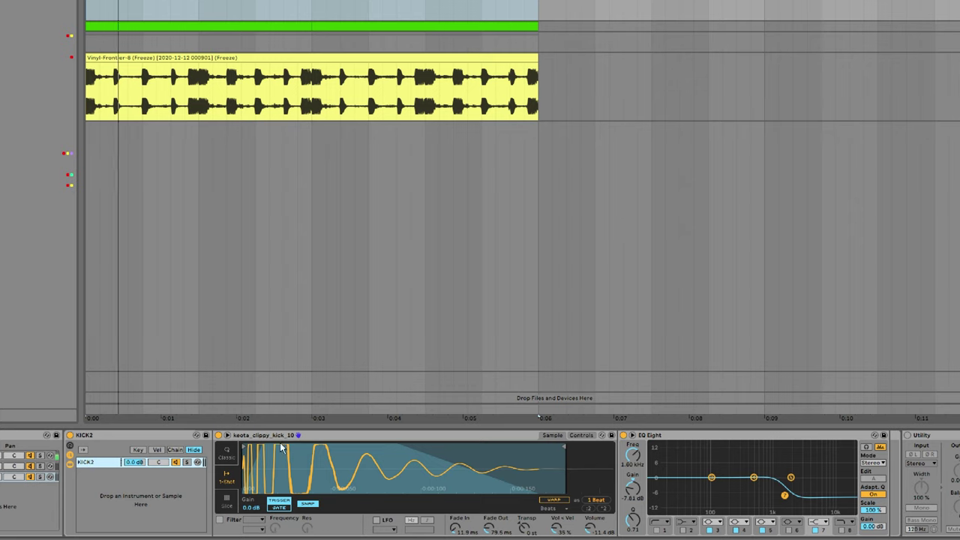
{"action": "left_click_drag", "start_coordinate": [454, 528], "coordinate": [454, 523]}
{"action": "key", "text": "space"}
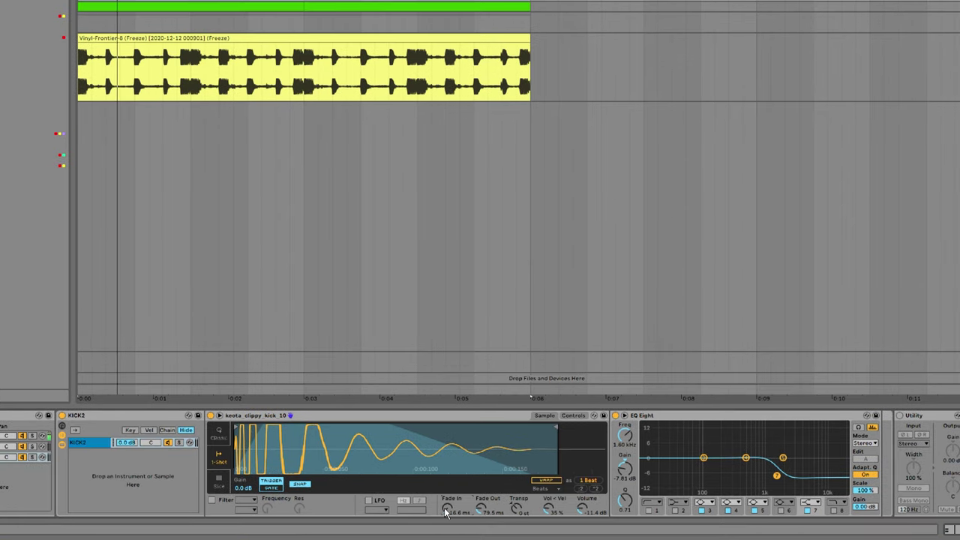
{"action": "key", "text": "space"}
{"action": "key", "text": "space"}
{"action": "left_click_drag", "start_coordinate": [448, 508], "coordinate": [448, 525]}
{"action": "key", "text": "space"}
{"action": "key", "text": "space"}
Step: Try band 7 of KICK2's EQ Eight as a high-cut filter at about 15 kHz
{"action": "left_click_drag", "start_coordinate": [776, 476], "coordinate": [771, 477]}
{"action": "key", "text": "space"}
{"action": "left_click", "coordinate": [811, 501]}
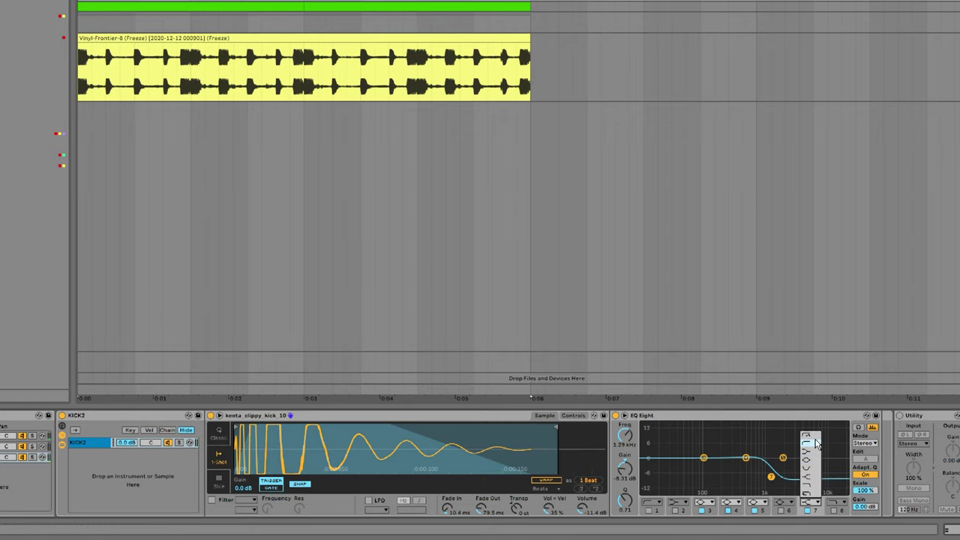
{"action": "left_click", "coordinate": [810, 486]}
{"action": "key", "text": "space"}
{"action": "left_click_drag", "start_coordinate": [772, 465], "coordinate": [836, 473]}
Step: Return band 7 of KICK2's EQ Eight to a high shelf cutting about 11.3 dB near 1.16 kHz
{"action": "left_click", "coordinate": [808, 501]}
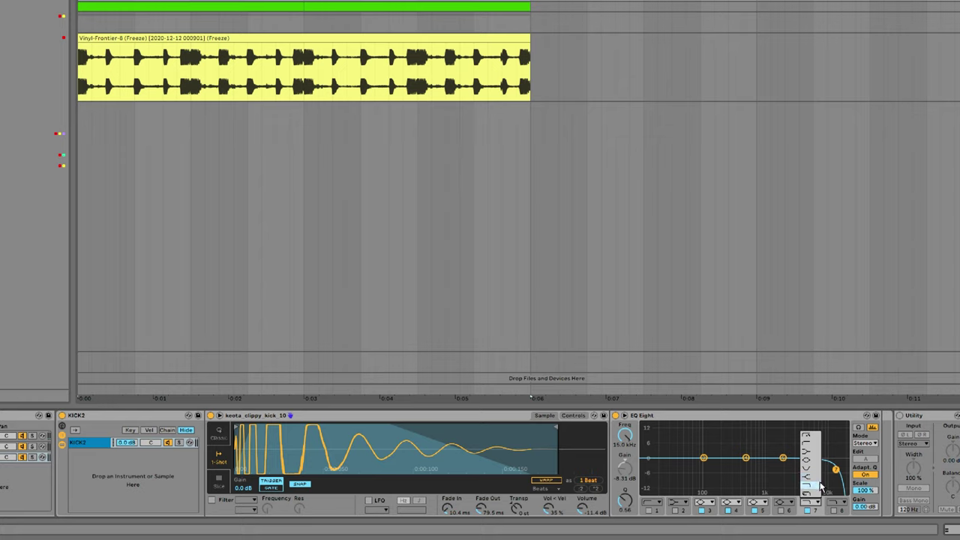
{"action": "left_click", "coordinate": [820, 482]}
{"action": "left_click_drag", "start_coordinate": [835, 457], "coordinate": [764, 489]}
Step: Lower the KICK2 sample's volume to about -14.8 dB and shorten the sample's end further
{"action": "left_click_drag", "start_coordinate": [581, 509], "coordinate": [581, 522]}
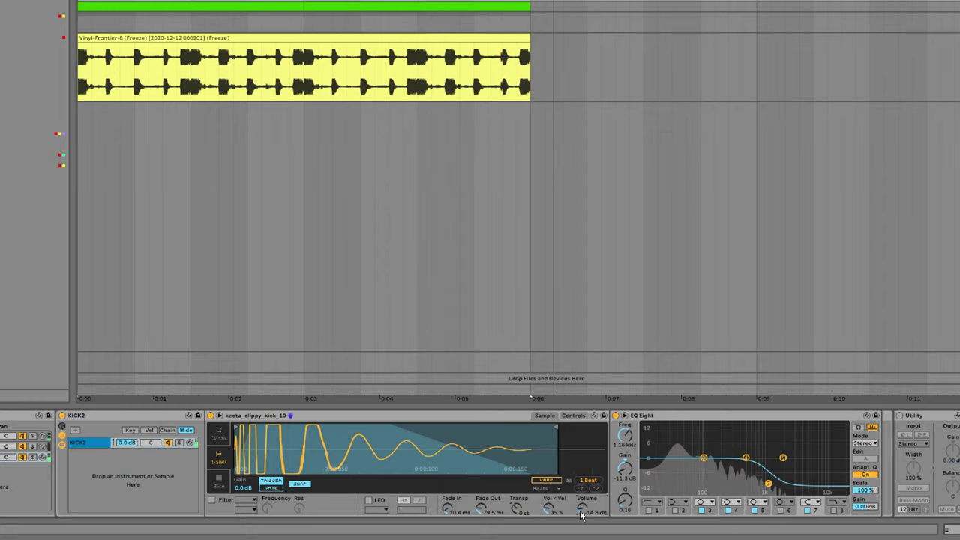
{"action": "left_click_drag", "start_coordinate": [557, 424], "coordinate": [518, 426]}
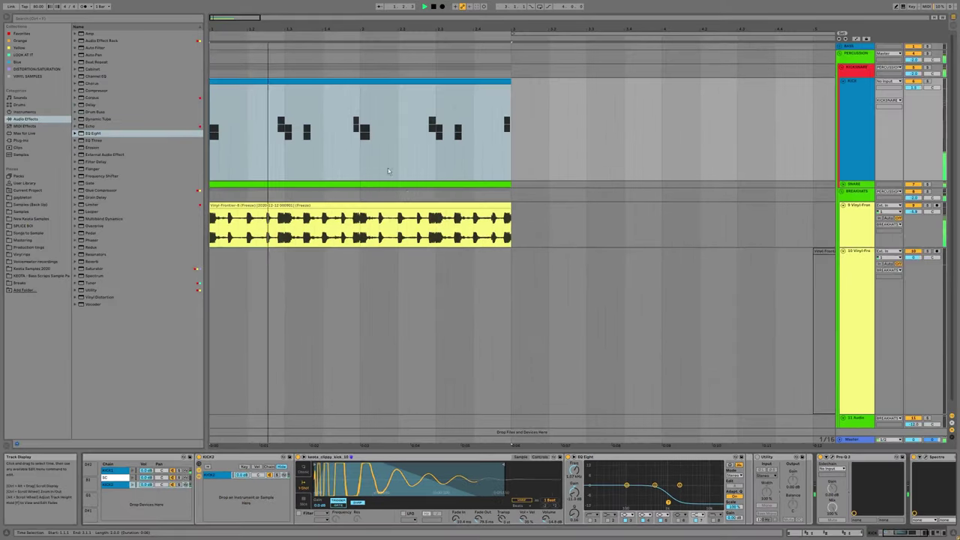
{"action": "key", "text": "space"}
Step: Duplicate the two-bar clips from KICK through the Vinyl-Frontier break into bars 3 and 4, and delete the track 10 Vinyl-Frontier
{"action": "left_click", "coordinate": [294, 206], "text": "shift"}
{"action": "key", "text": "ctrl+d"}
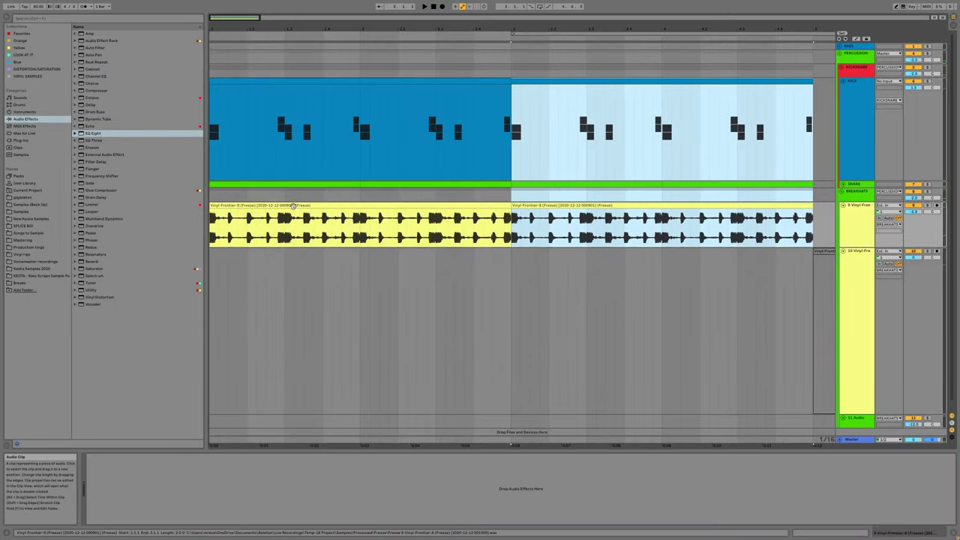
{"action": "scroll", "coordinate": [405, 225], "scroll_direction": "down", "scroll_amount": 2}
{"action": "left_click", "coordinate": [844, 309]}
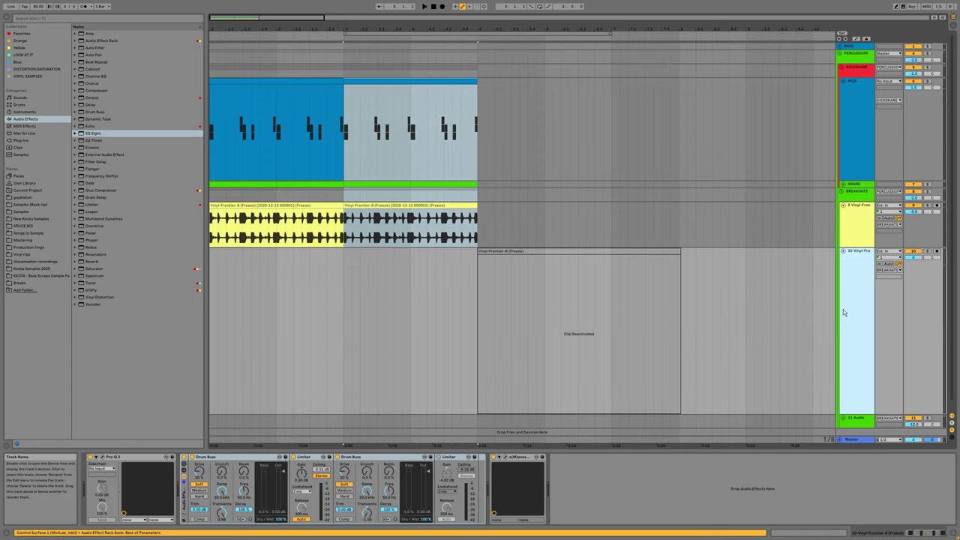
{"action": "key", "text": "Delete"}
Step: Unfold the SNARE track and play the layered kick, snare and break arrangement
{"action": "left_click", "coordinate": [249, 194]}
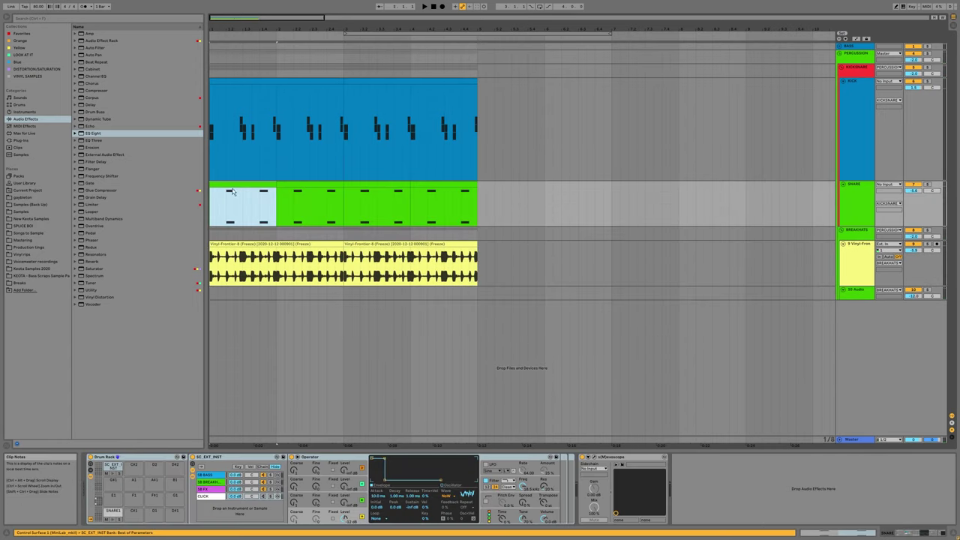
{"action": "left_click", "coordinate": [858, 125]}
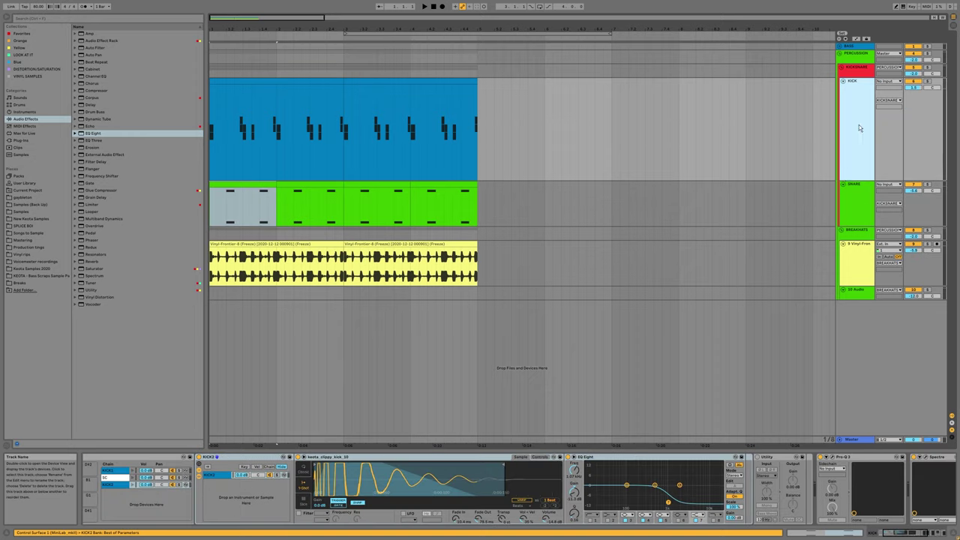
{"action": "left_click", "coordinate": [851, 263]}
{"action": "key", "text": "space"}
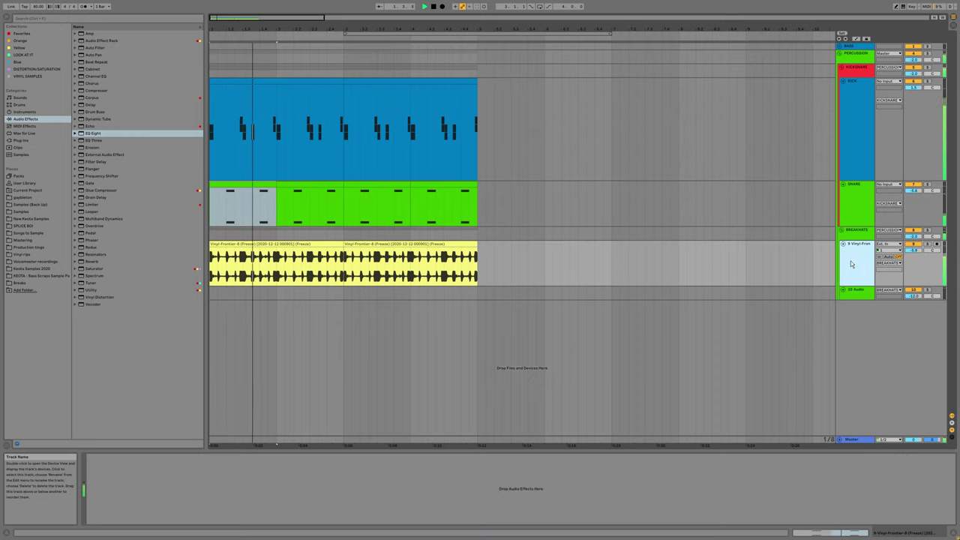
Step: Examine the track levels in the Session mixer with enlarged meters during playback, and return to the arrangement
{"action": "key", "text": "Tab"}
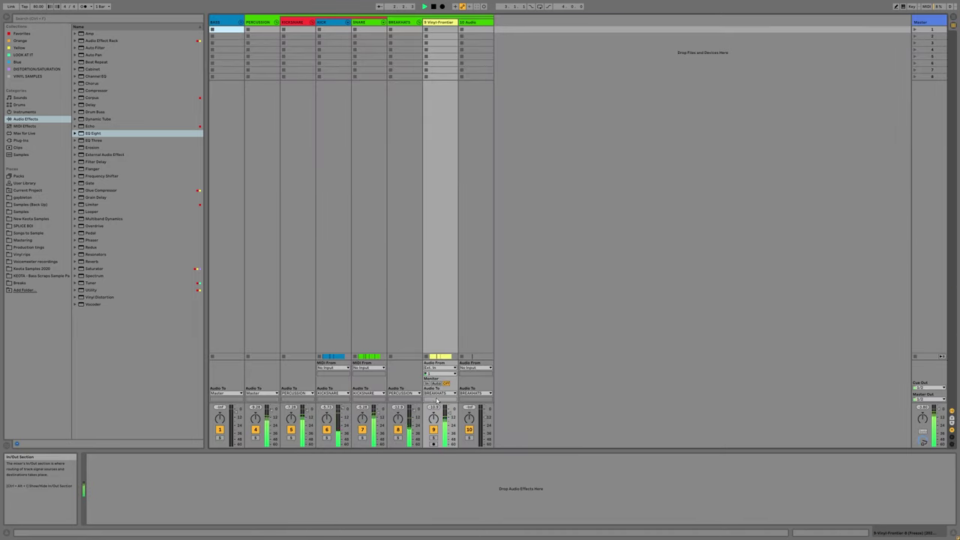
{"action": "left_click_drag", "start_coordinate": [465, 403], "coordinate": [466, 341]}
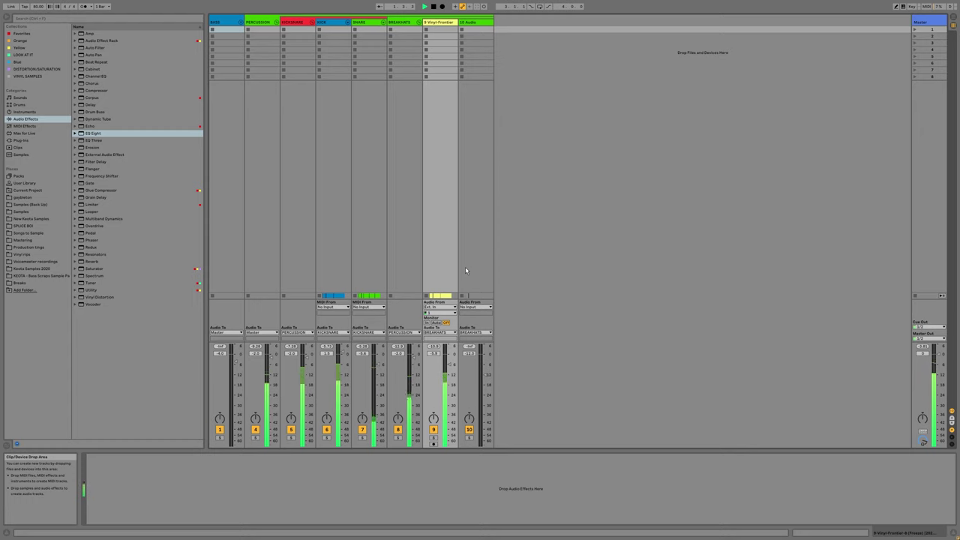
{"action": "key", "text": "Tab"}
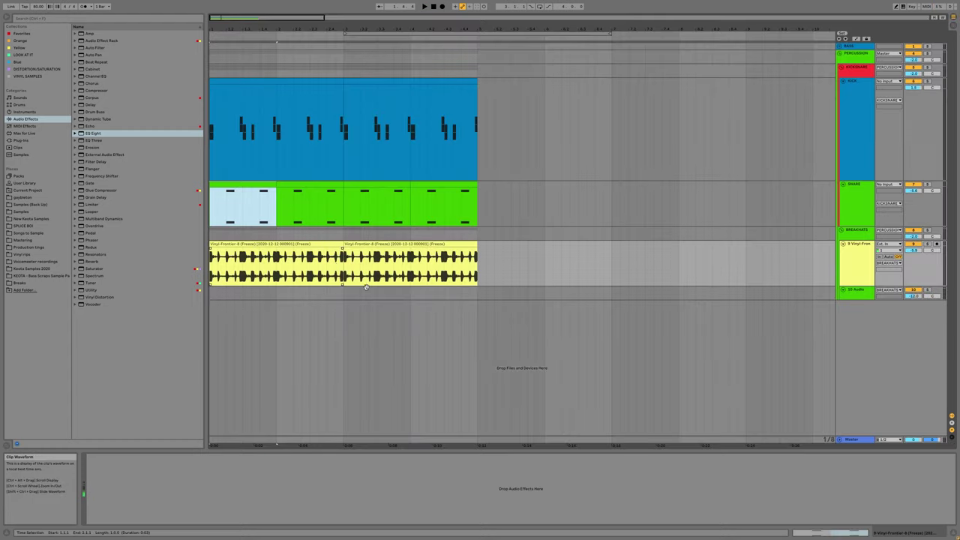
Step: Inspect the first Vinyl-Frontier clip and select the first two-bar KICK clip with its device chain shown
{"action": "left_click", "coordinate": [275, 243]}
{"action": "scroll", "coordinate": [358, 270], "scroll_direction": "up", "scroll_amount": 3}
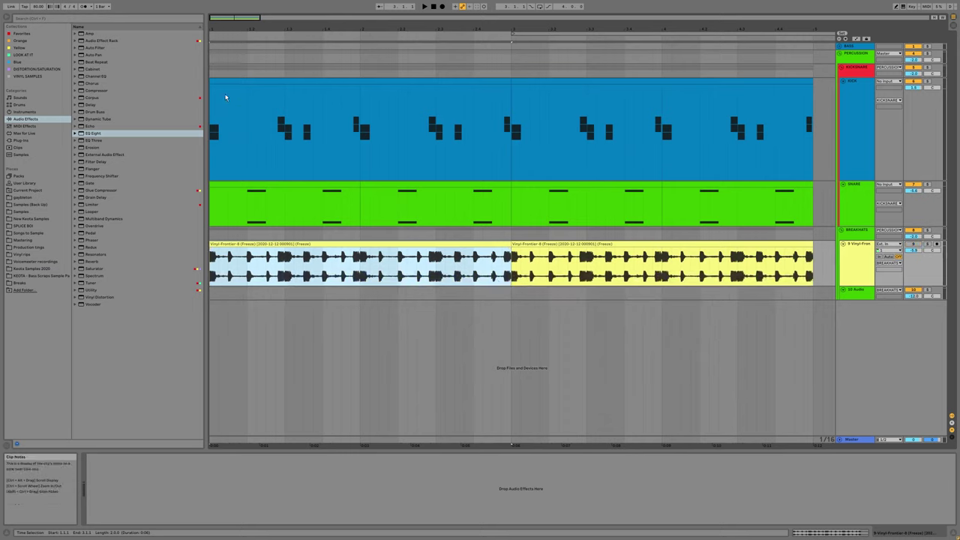
{"action": "left_click", "coordinate": [225, 97]}
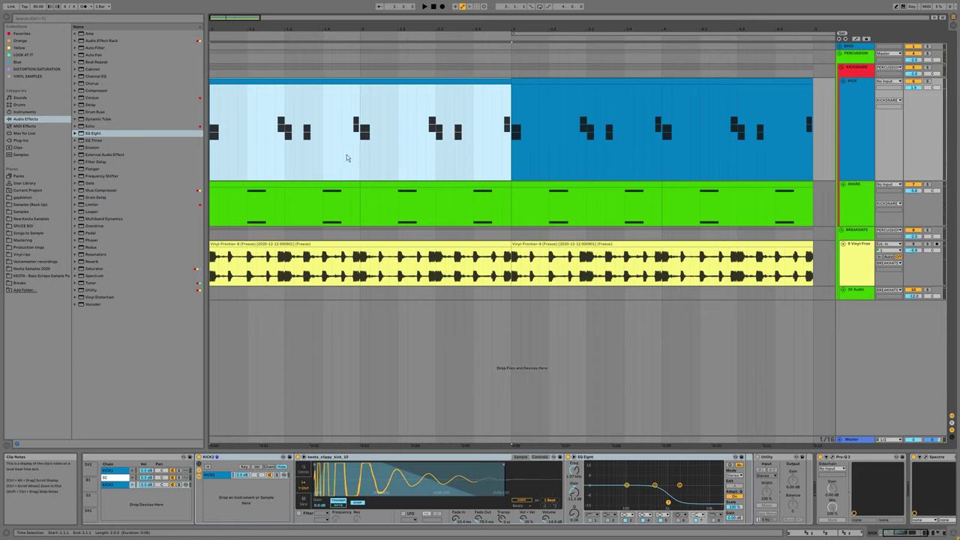
Step: Toggle the activator of the 9 Vinyl-Frontier track, play the arrangement, and select the first Vinyl-Frontier clip
{"action": "left_click", "coordinate": [912, 244]}
{"action": "key", "text": "space"}
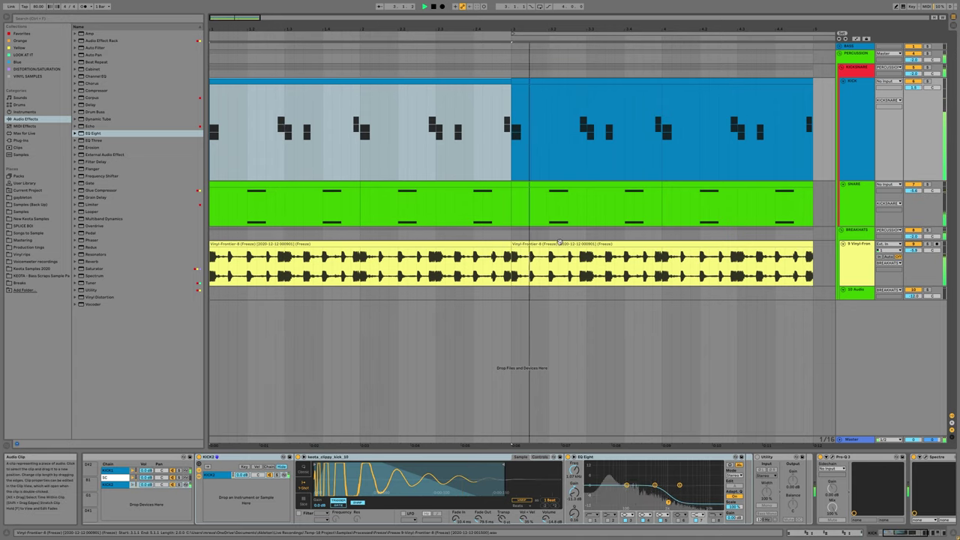
{"action": "left_click", "coordinate": [488, 242]}
{"action": "key", "text": "space"}
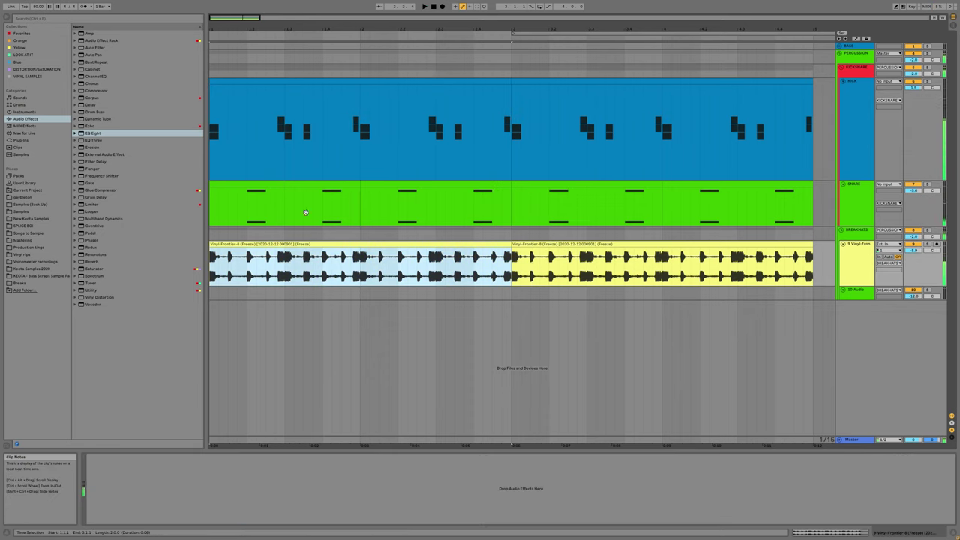
Step: Select the first SNARE clip and show the LOFI_SNARE chain of the SNARE1 pad in the Drum Rack
{"action": "left_click", "coordinate": [308, 217]}
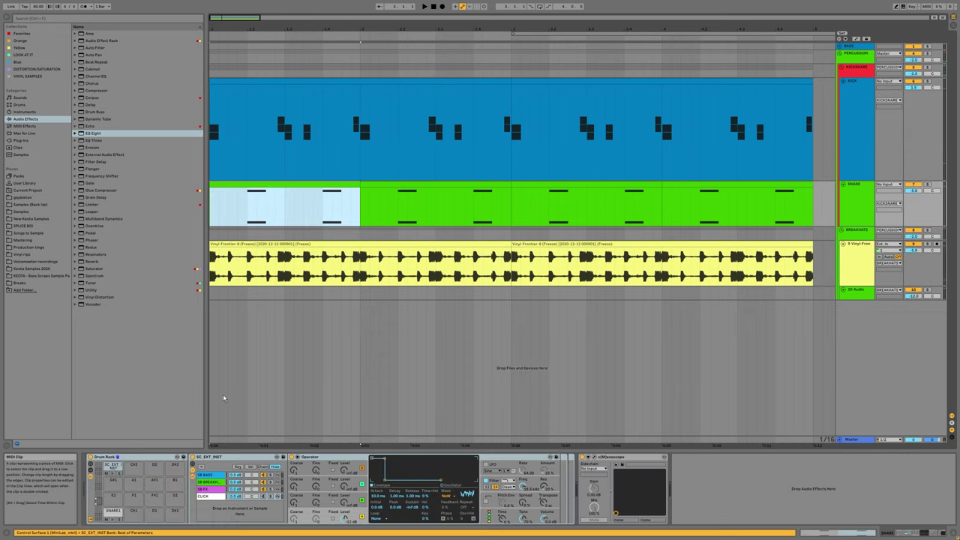
{"action": "left_click", "coordinate": [111, 513]}
{"action": "left_click", "coordinate": [213, 484]}
{"action": "left_click", "coordinate": [210, 476]}
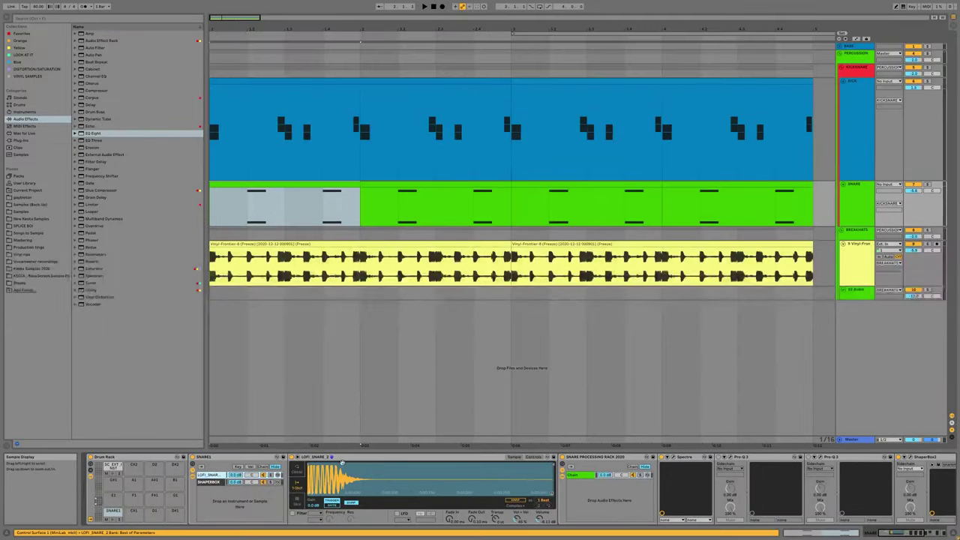
Step: Inspect the LOFI_SNARE_2 sample and its effects, and collapse the SNARE PROCESSING RACK 2020
{"action": "left_click", "coordinate": [342, 463]}
{"action": "left_click_drag", "start_coordinate": [428, 476], "coordinate": [364, 485]}
{"action": "scroll", "coordinate": [364, 485], "scroll_direction": "up", "scroll_amount": 3}
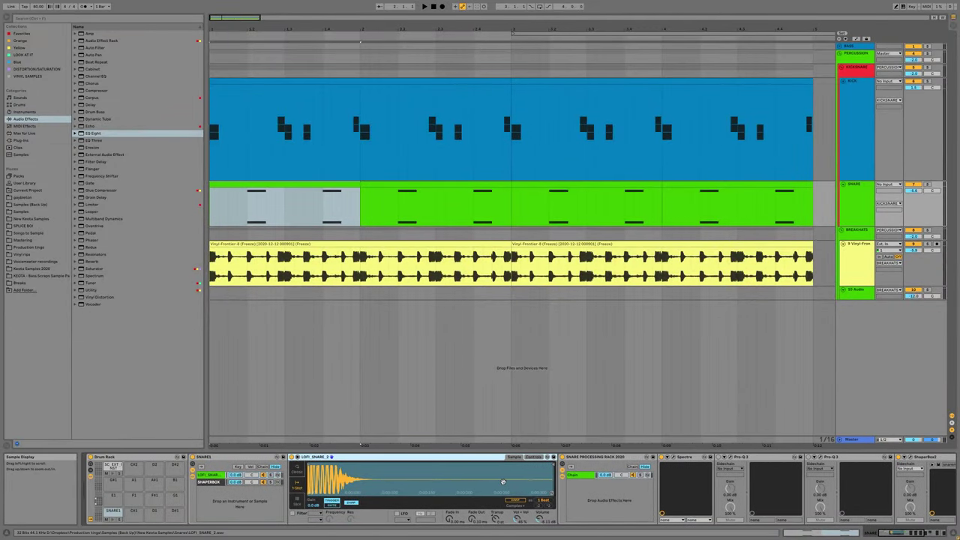
{"action": "scroll", "coordinate": [503, 481], "scroll_direction": "right", "scroll_amount": 3}
{"action": "left_click", "coordinate": [496, 457]}
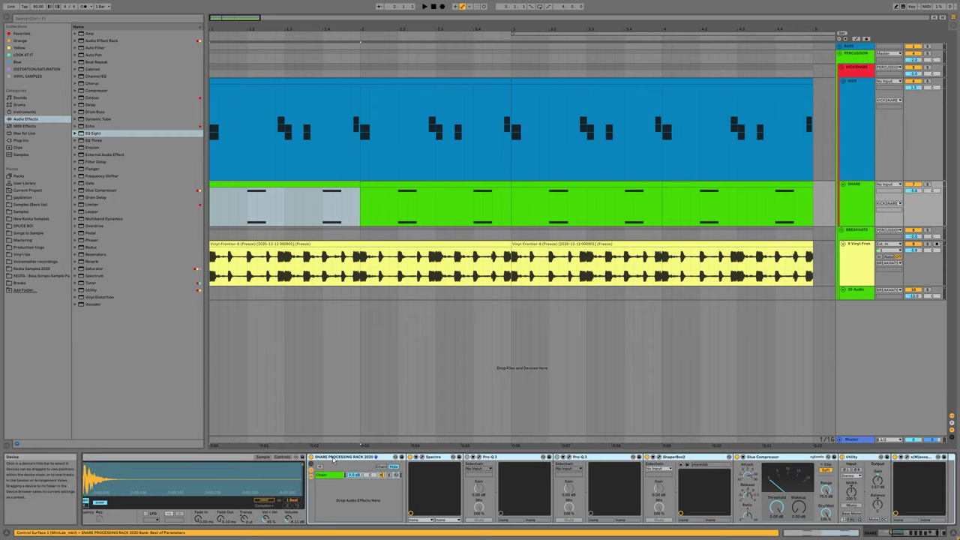
{"action": "double_click", "coordinate": [336, 457]}
{"action": "scroll", "coordinate": [225, 495], "scroll_direction": "up", "scroll_amount": 6}
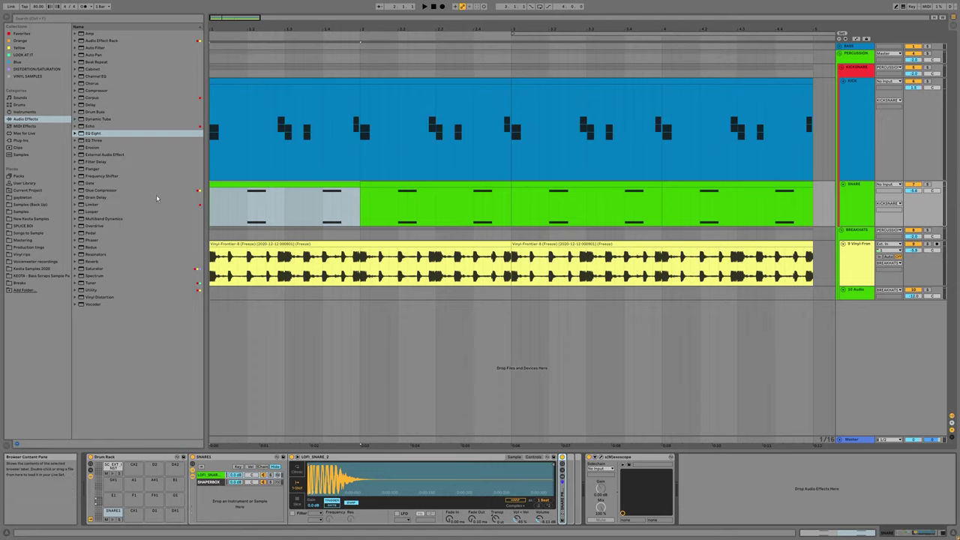
{"action": "key", "text": "ctrl+f"}
{"action": "type", "text": "top"}
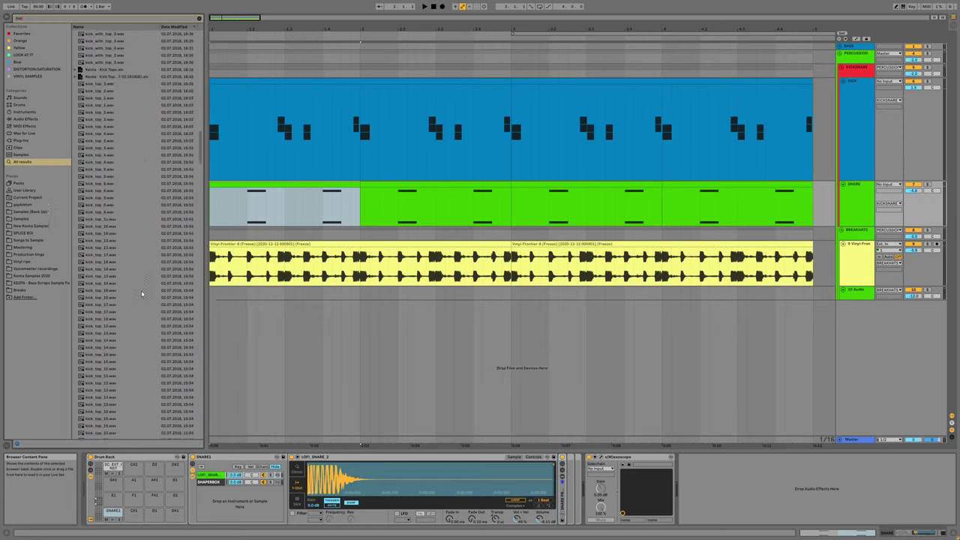
{"action": "scroll", "coordinate": [141, 293], "scroll_direction": "down", "scroll_amount": 12}
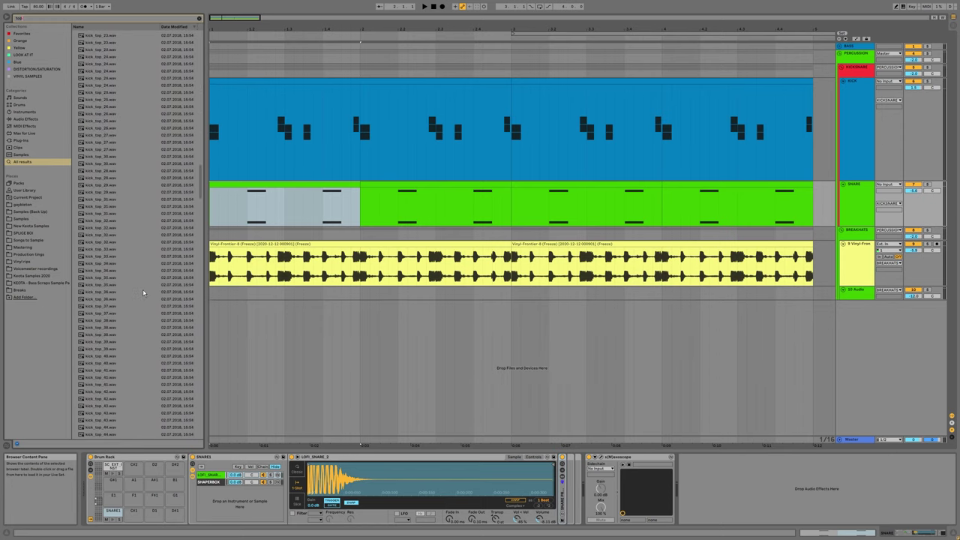
{"action": "scroll", "coordinate": [144, 293], "scroll_direction": "down", "scroll_amount": 8}
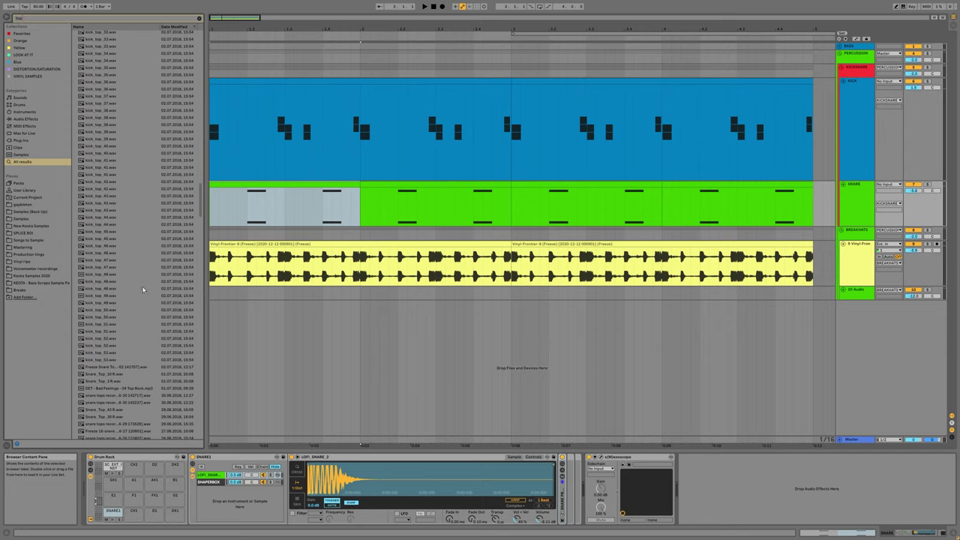
{"action": "left_click", "coordinate": [198, 19]}
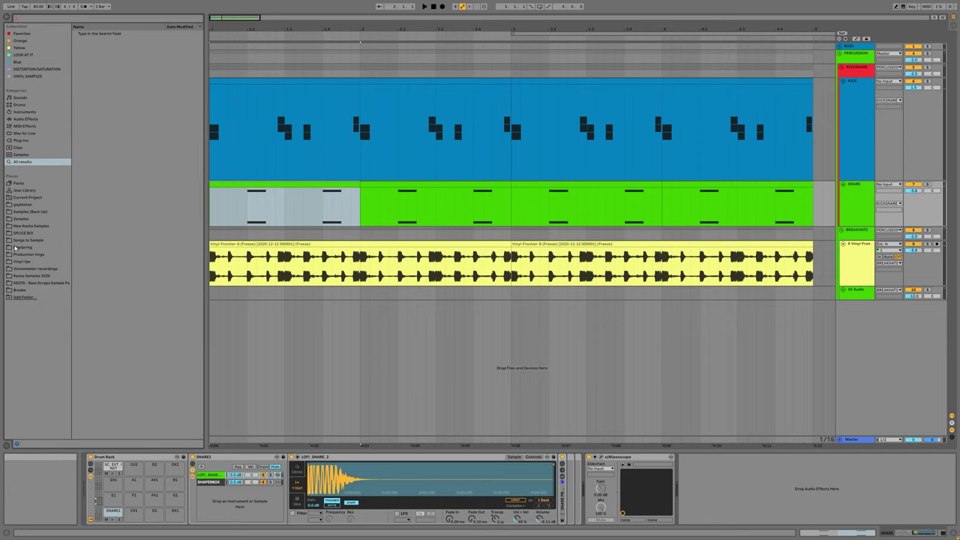
Step: Open the Snare Tops folder under Snare Samples in the Samples place and audition Snare_Top_19.wav
{"action": "left_click", "coordinate": [28, 219]}
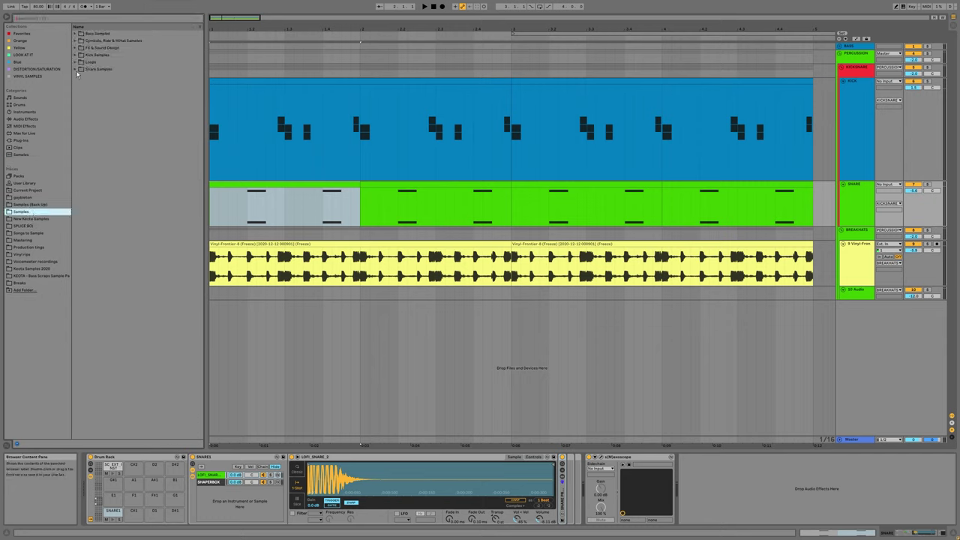
{"action": "left_click", "coordinate": [78, 71]}
{"action": "left_click", "coordinate": [80, 84]}
{"action": "left_click", "coordinate": [136, 219]}
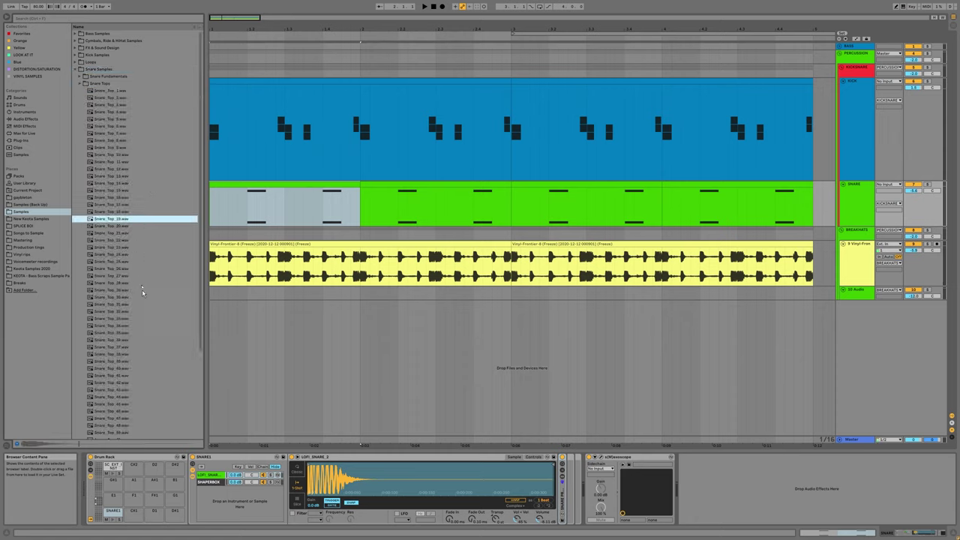
Step: Audition Snare_Top_30.wav, add it as a chain above SHAPERBOX in the SNARE1 rack, and set its Simpler to 1-Shot mode
{"action": "left_click", "coordinate": [142, 297]}
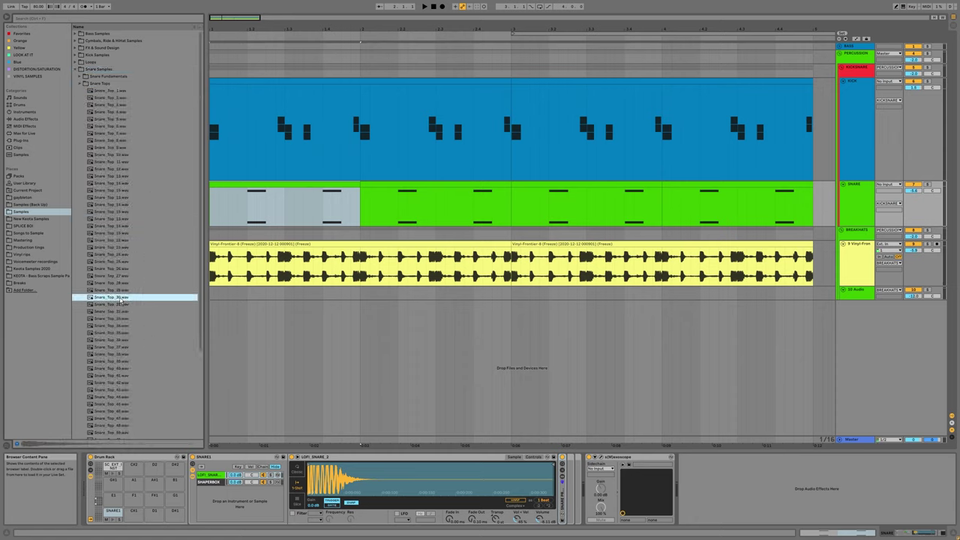
{"action": "left_click_drag", "start_coordinate": [113, 297], "coordinate": [209, 483]}
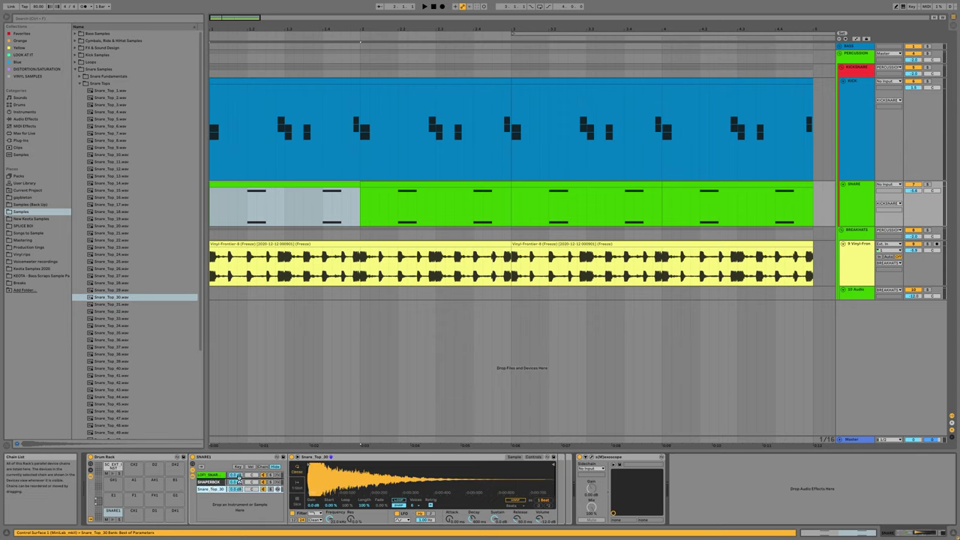
{"action": "left_click", "coordinate": [297, 482]}
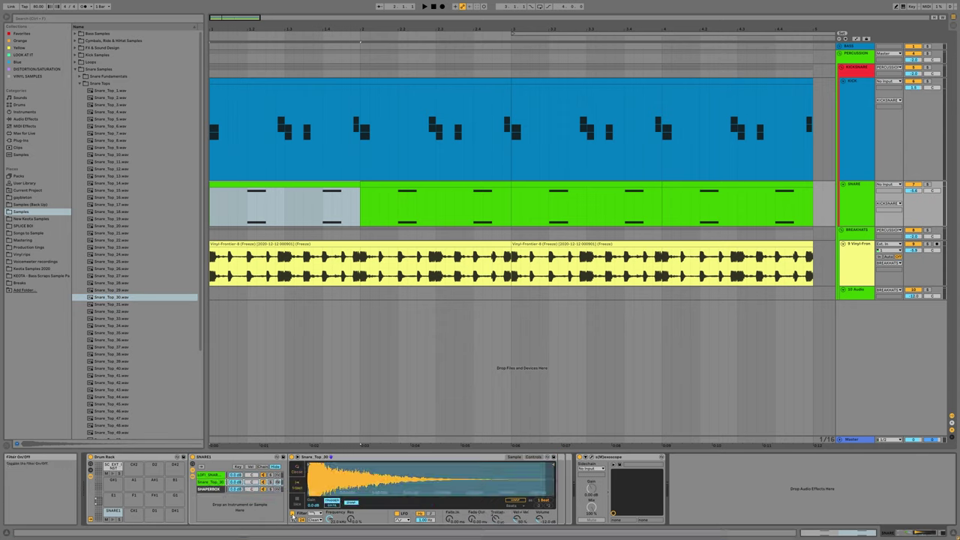